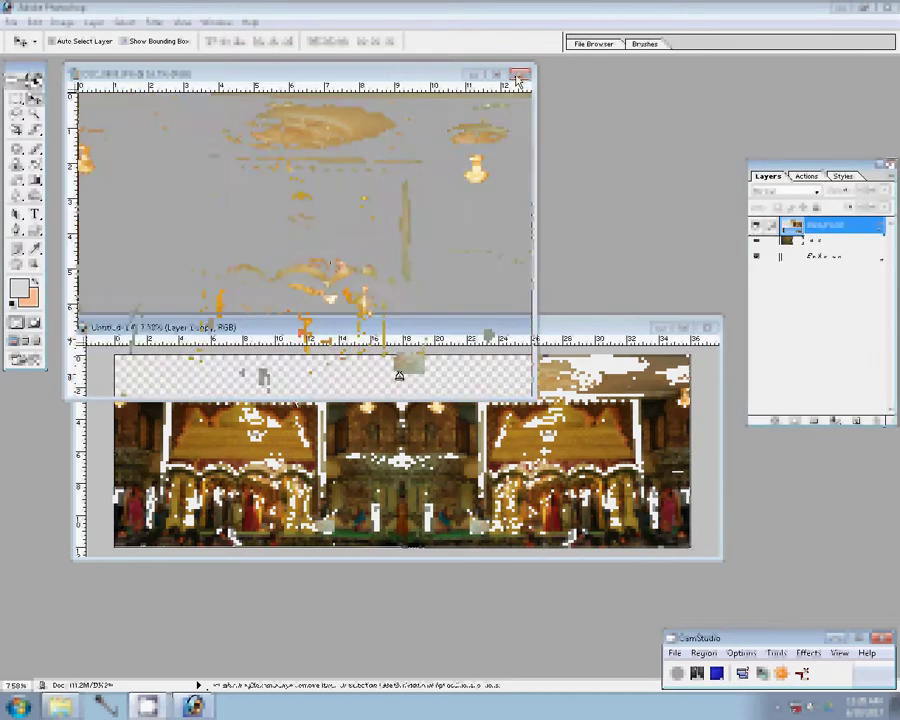
Bring up the Explorer window of DSC camera photo thumbnails over the collage
left_click(62, 708)
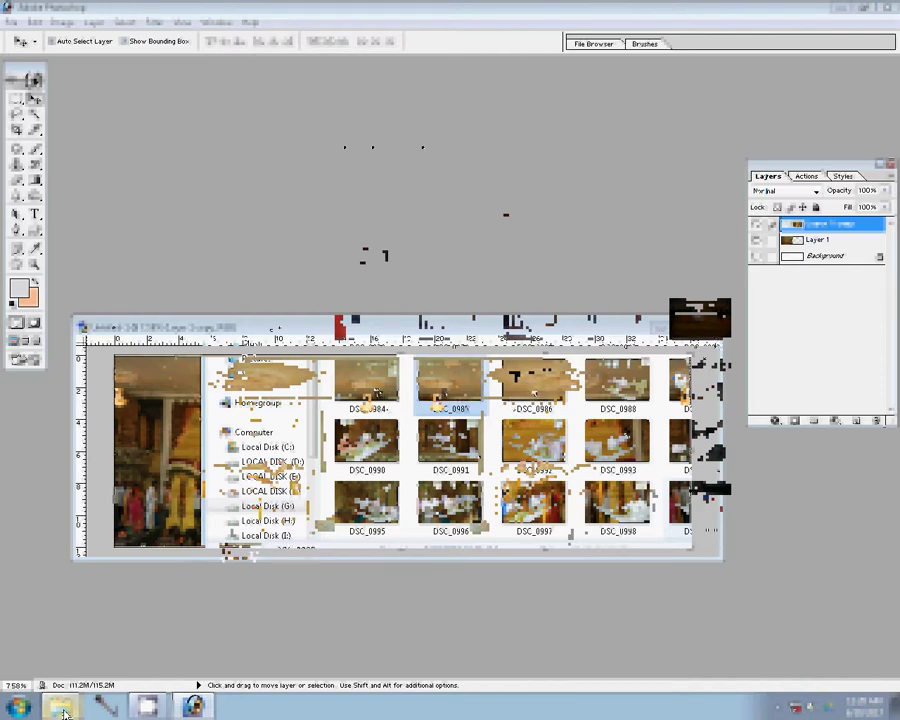
Select DSC_0983–DSC_0986, DSC_0741, DSC_0743 and DSC_0745 in 101NCD80 and open them in Photoshop
left_click(62, 708)
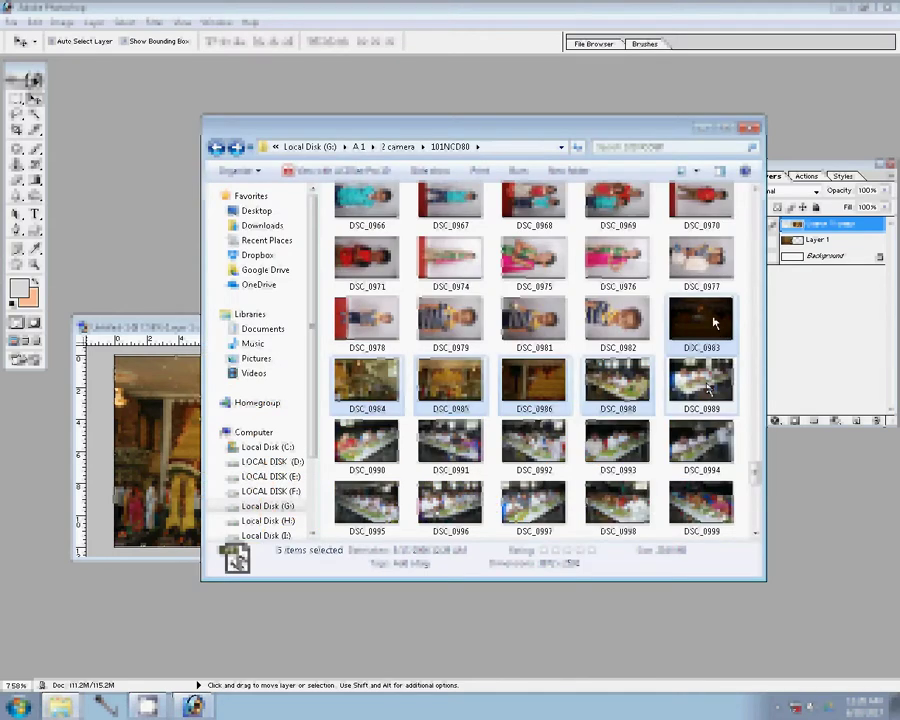
key("shift+Left")
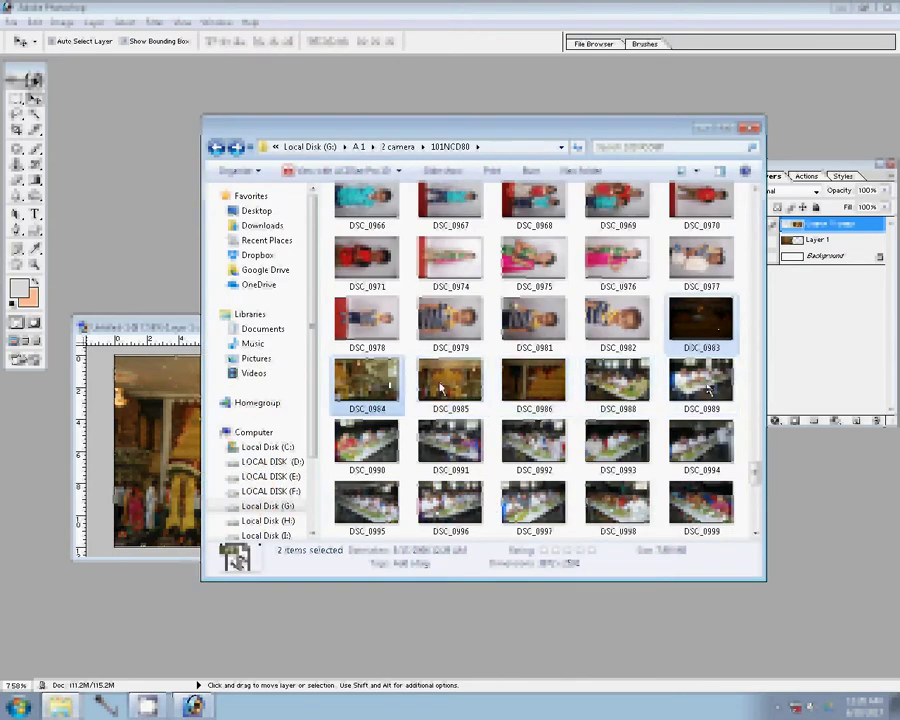
left_click(548, 400, "shift")
left_click_drag(756, 472, 764, 536)
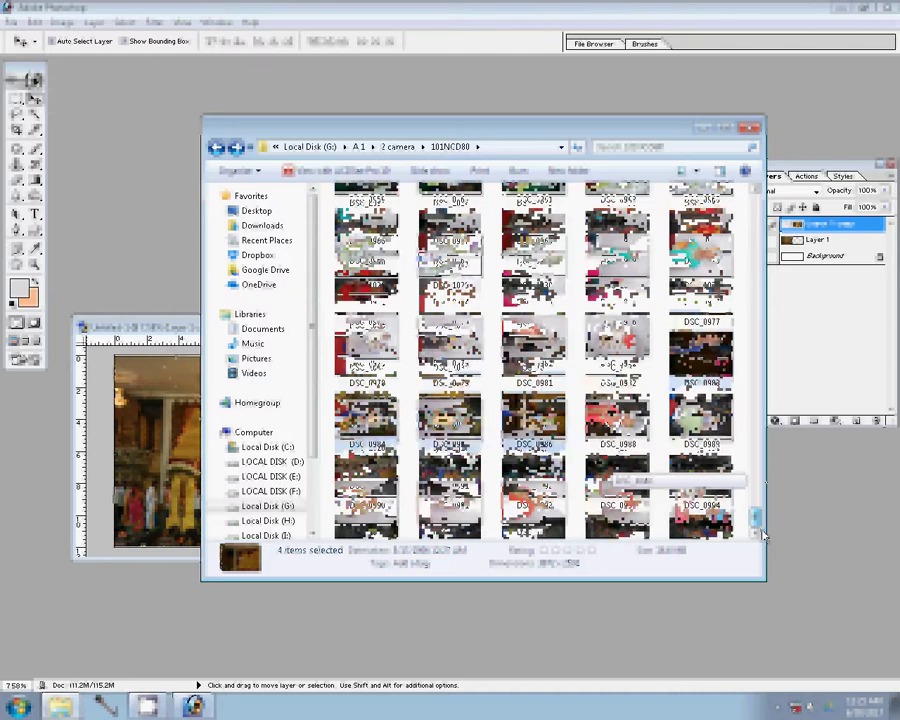
left_click_drag(763, 536, 770, 326)
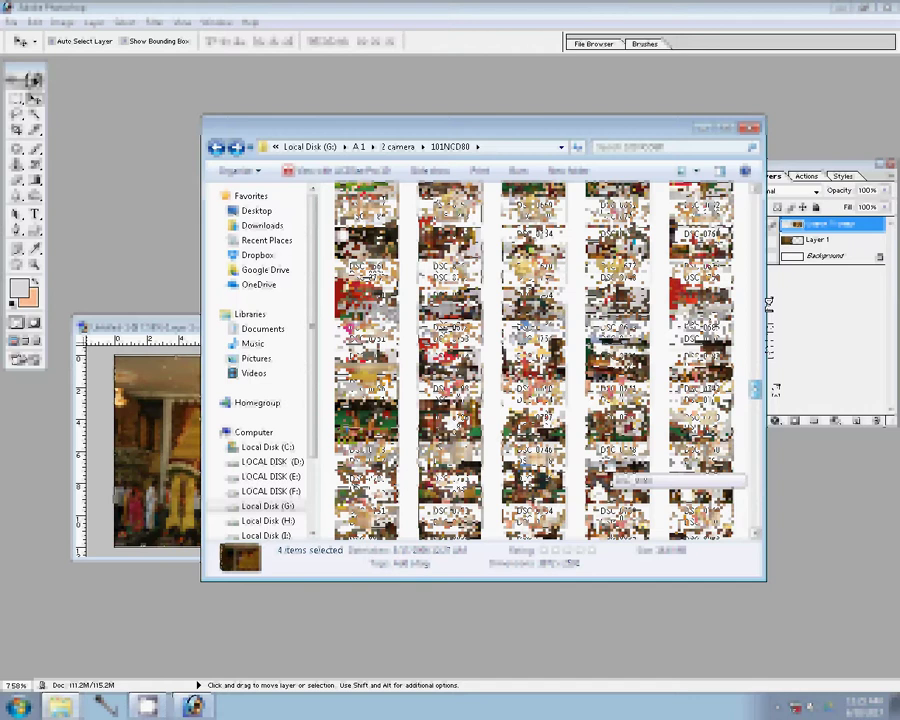
left_click_drag(771, 390, 768, 303)
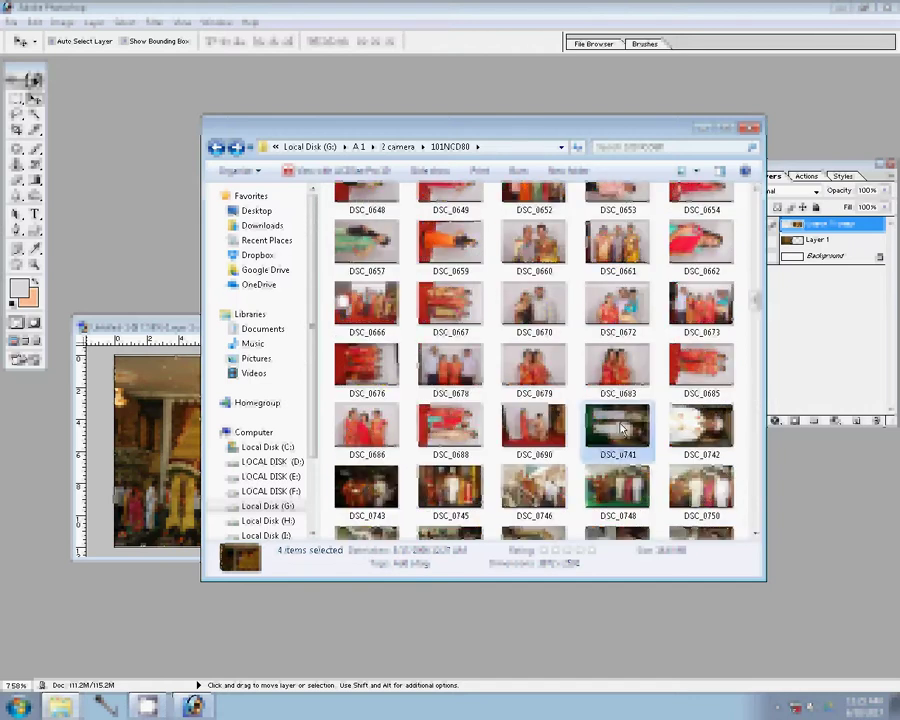
left_click(366, 488, "ctrl")
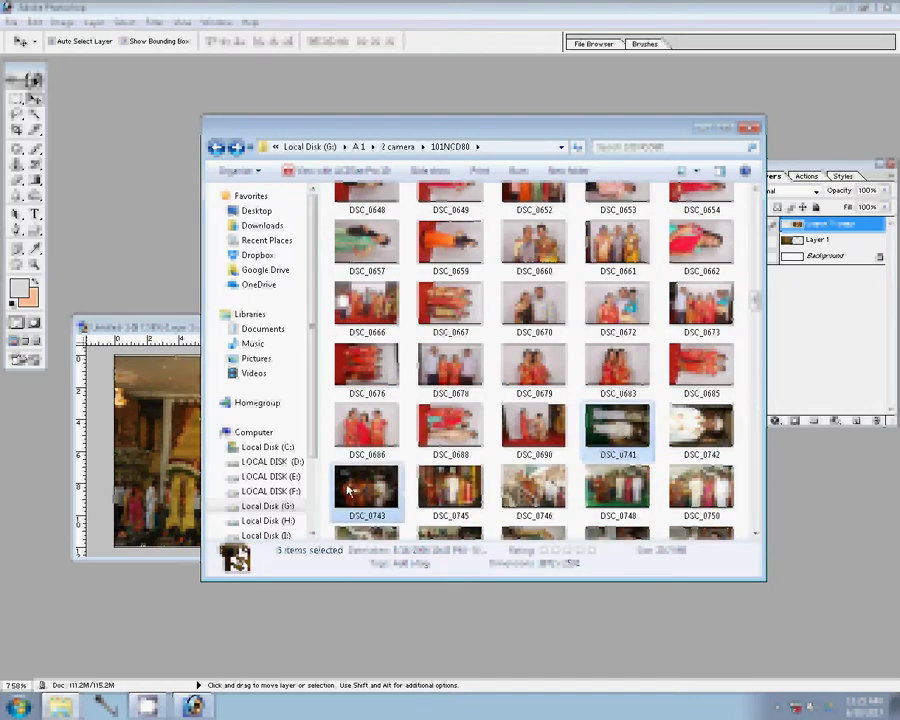
left_click(440, 498, "ctrl")
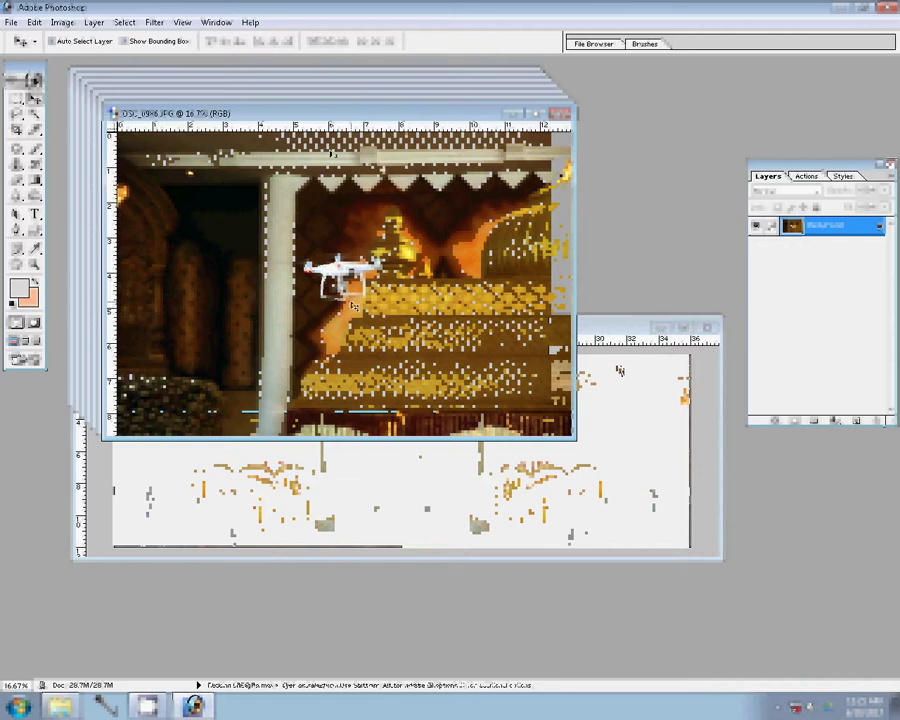
Resize DSC_0986 to 6 inches wide
key("ctrl+alt+i")
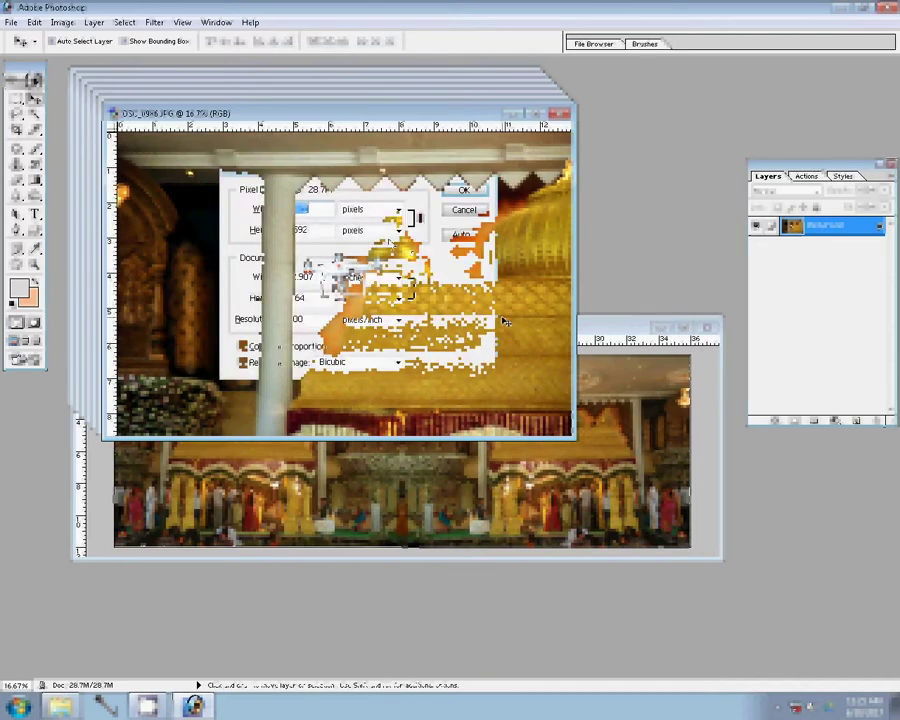
key("Tab")
key("Tab")
type("6")
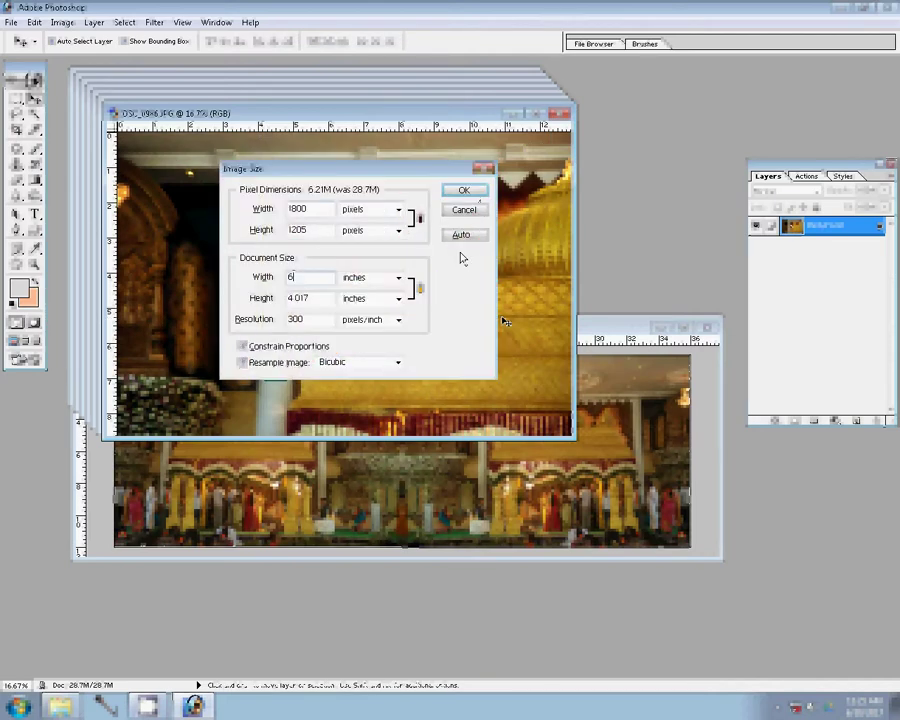
key("Return")
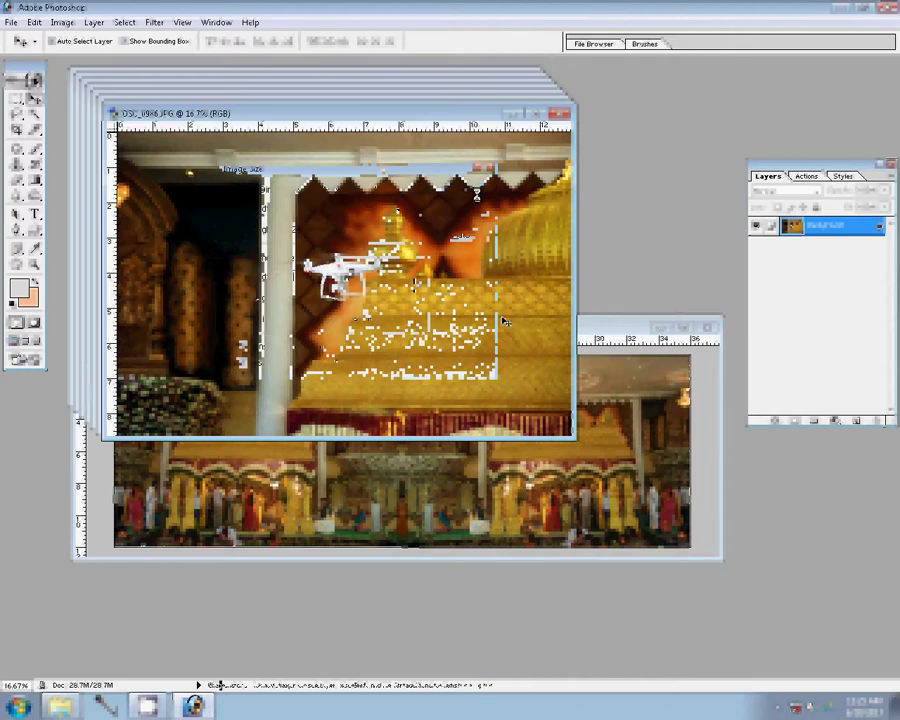
Drag DSC_0986 into Untitled-1 as Layer 2 and close the original without saving
mouse_move(505, 321)
left_mouse_down()
mouse_move(411, 462)
mouse_move(391, 394)
left_mouse_up()
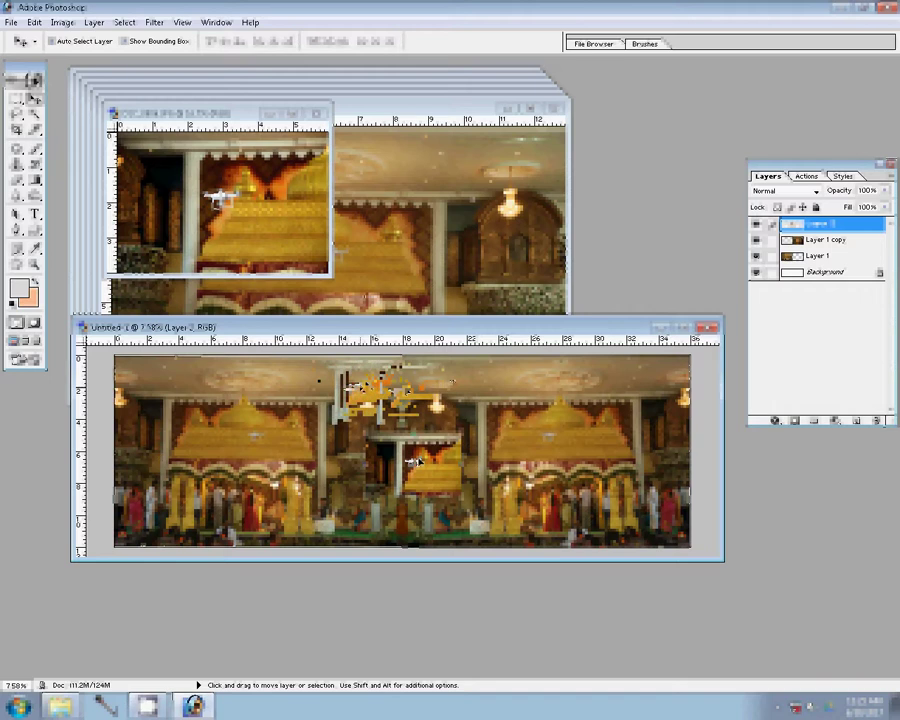
left_click(316, 112)
left_click(448, 274)
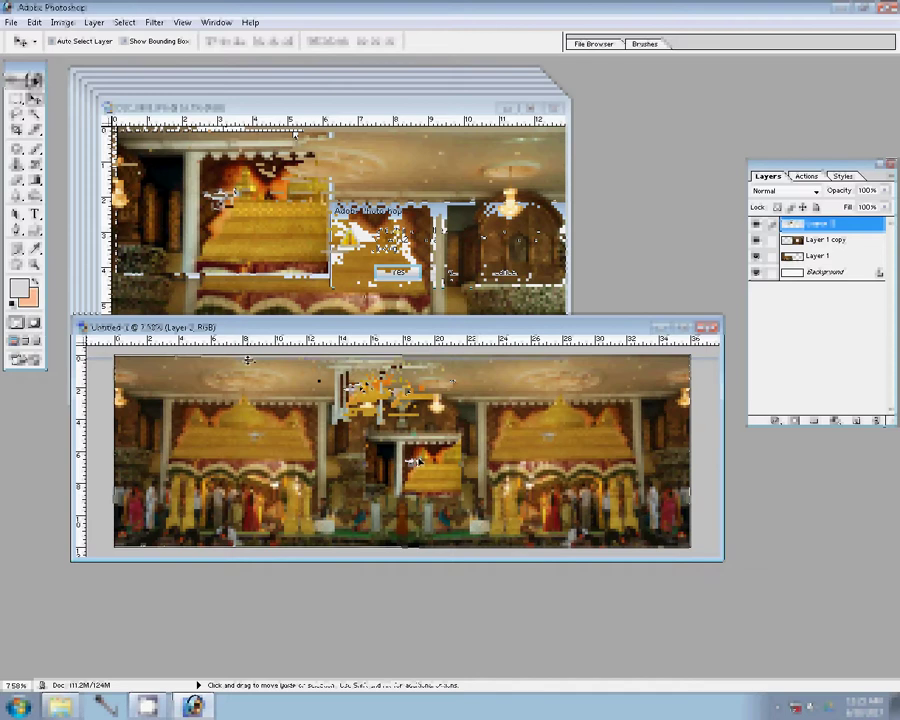
left_click(548, 150)
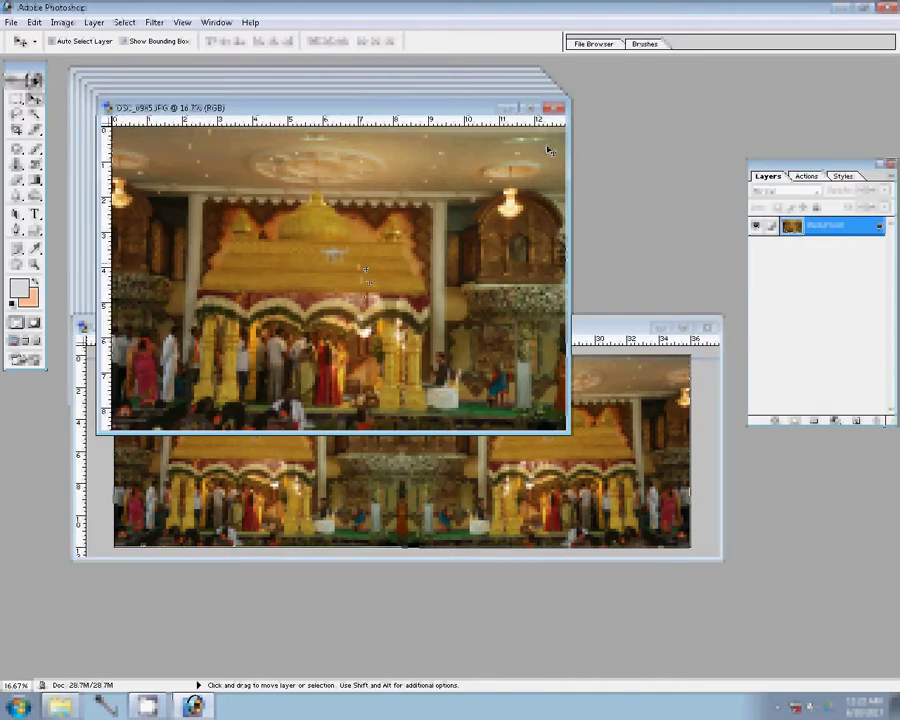
Resize DSC_0985 to 3200 wide, add it to Untitled-1 as Layer 3 with Action 1, and close it
key("ctrl+alt+i")
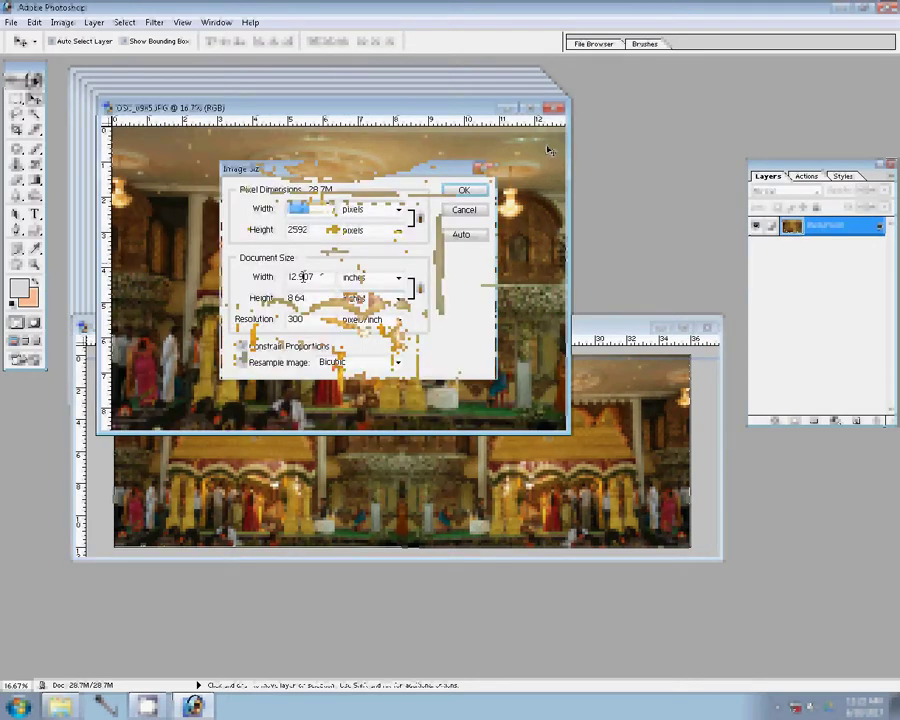
type("3200")
key("Return")
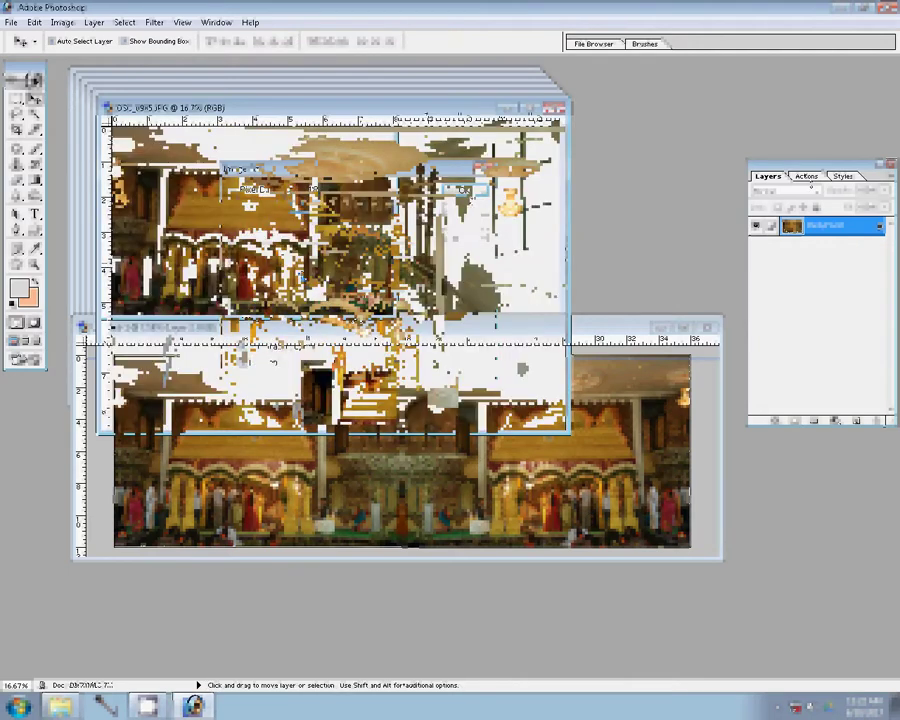
left_click(806, 176)
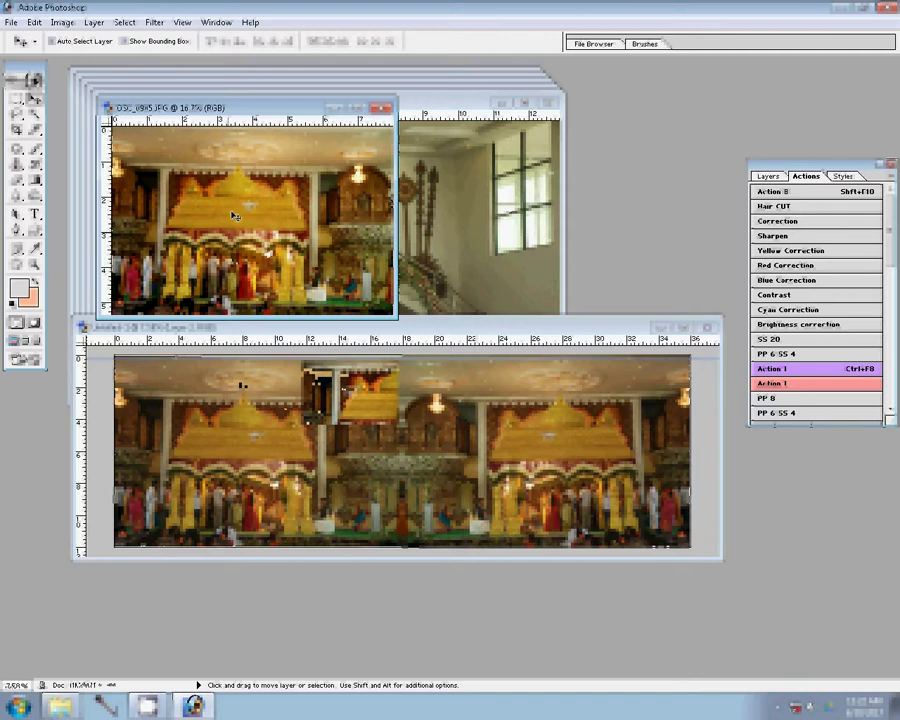
key("ctrl+Tab")
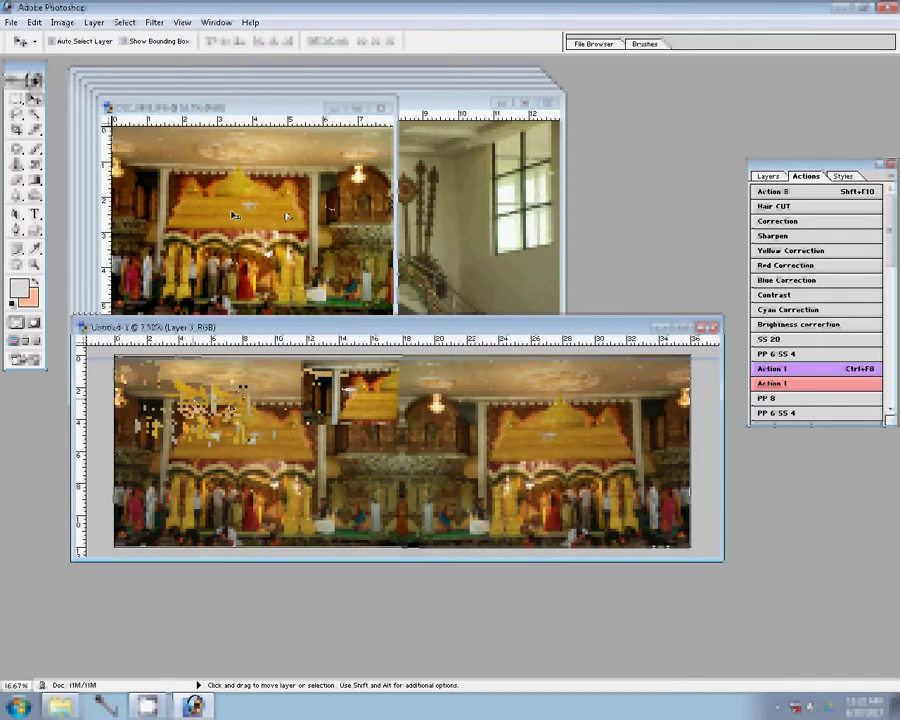
key("ctrl+w")
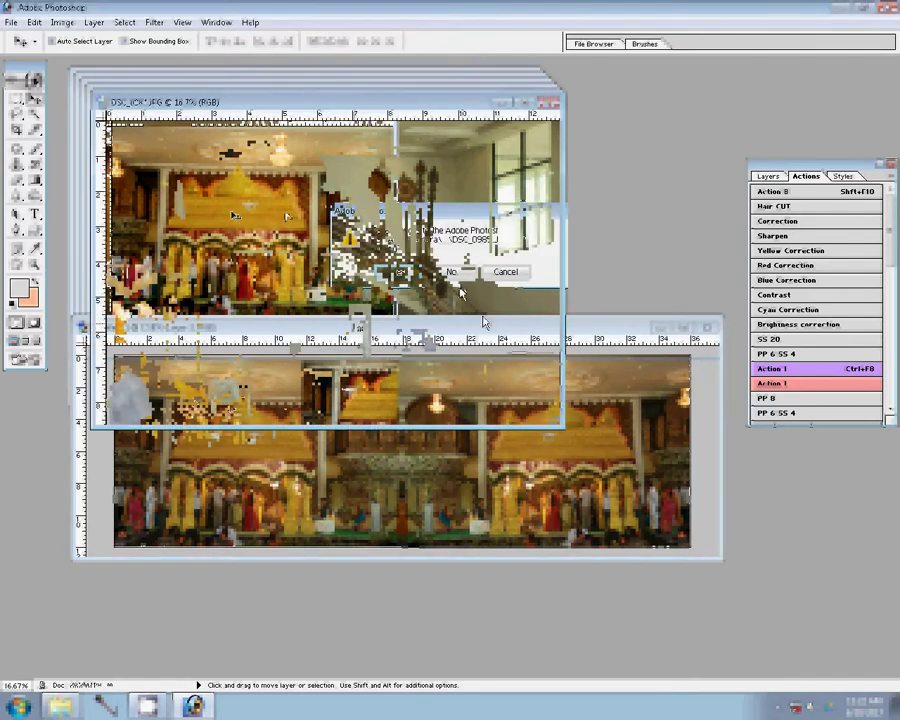
Finish closing DSC_0985, resize DSC_0984 to 8 inches wide as Layer 4, and close it
left_click(452, 272)
key("ctrl+alt+i")
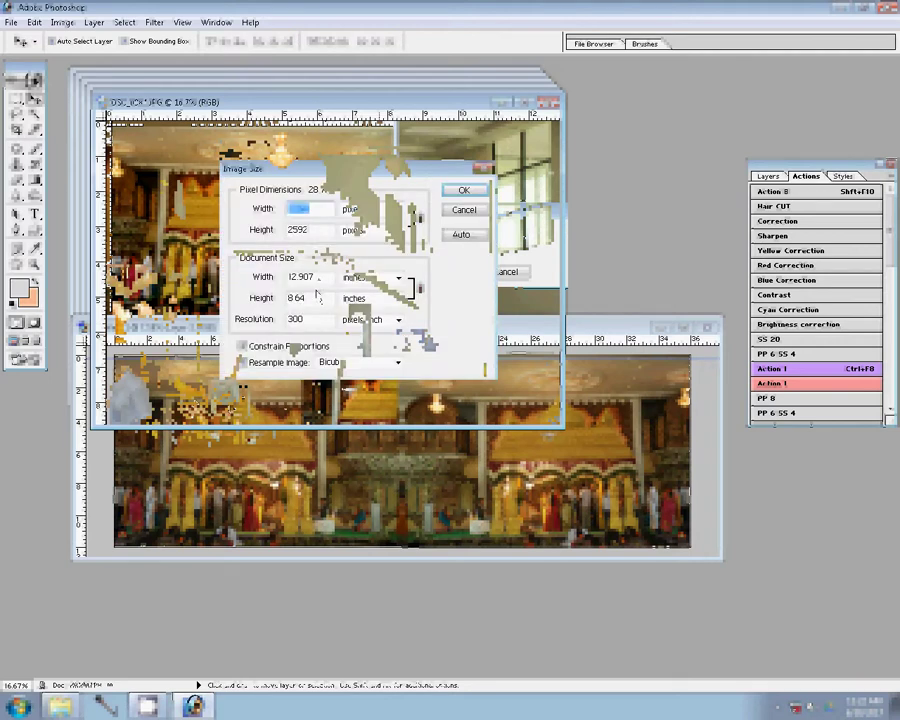
type("8")
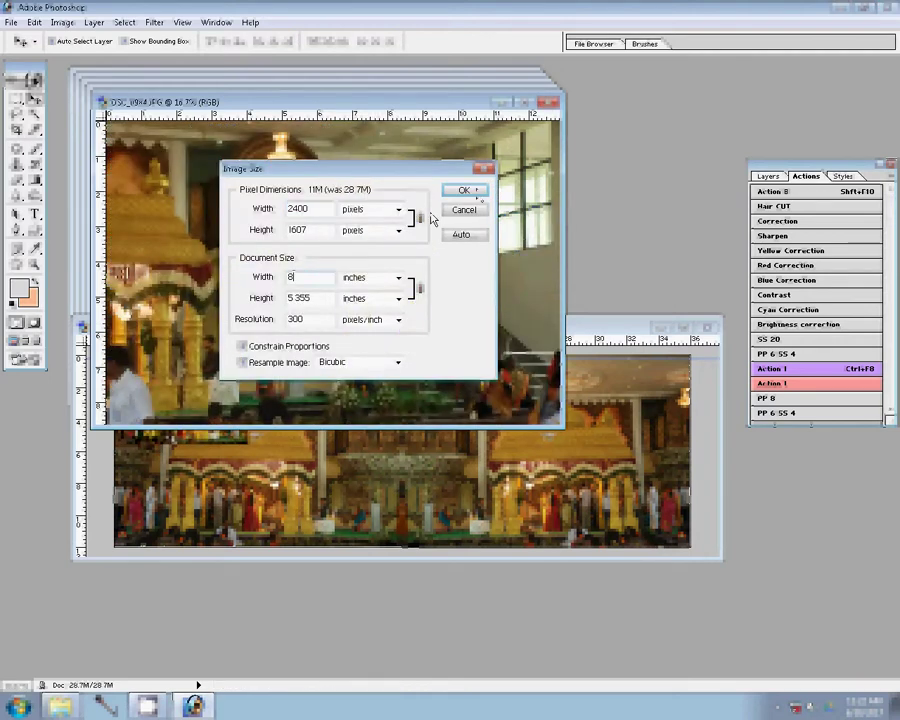
key("Return")
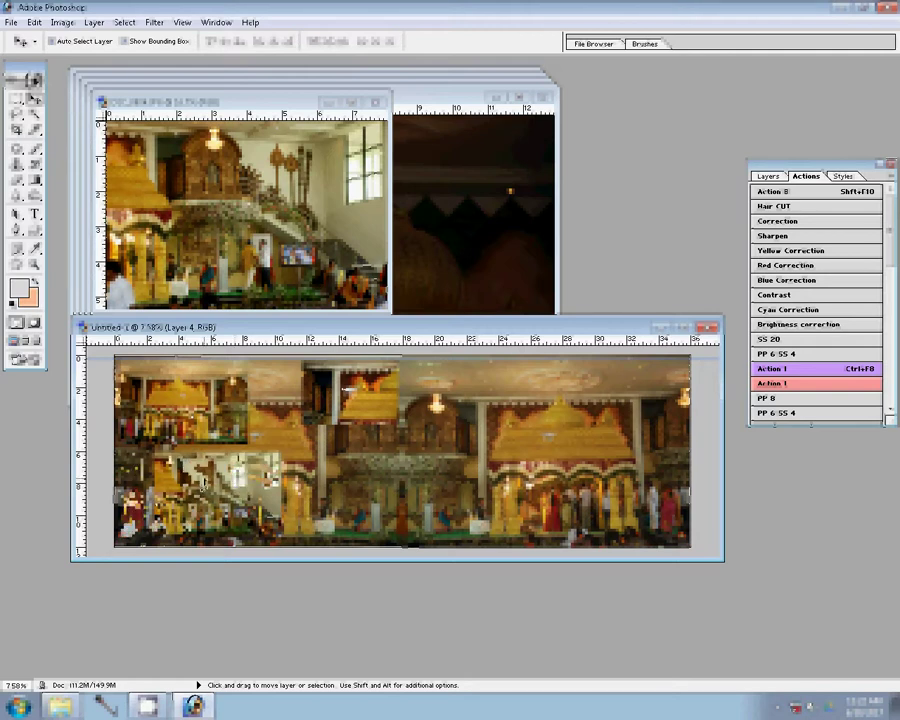
key("ctrl+w")
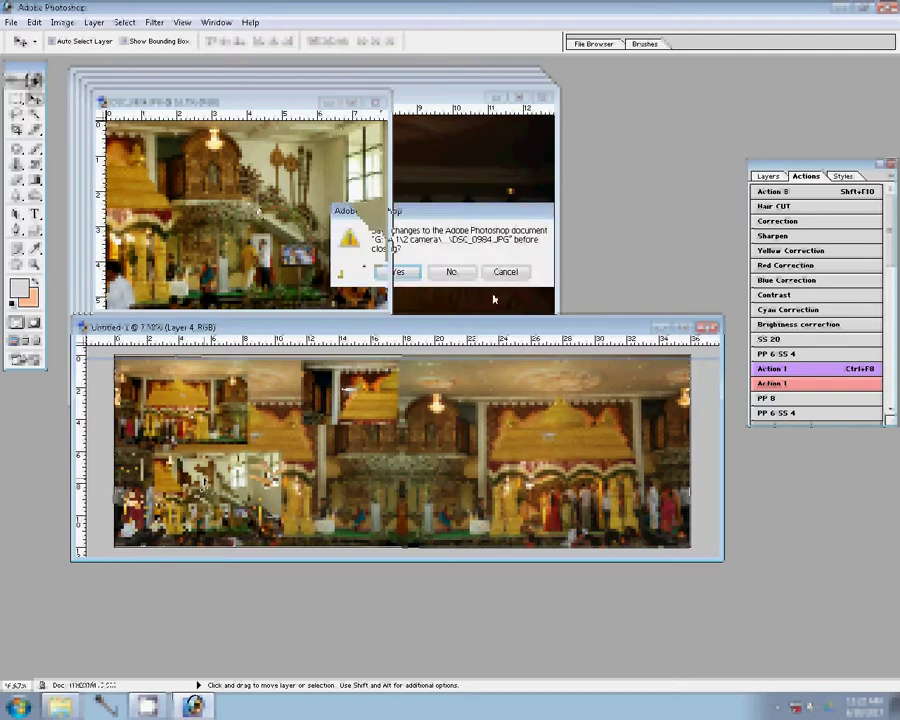
left_click(456, 269)
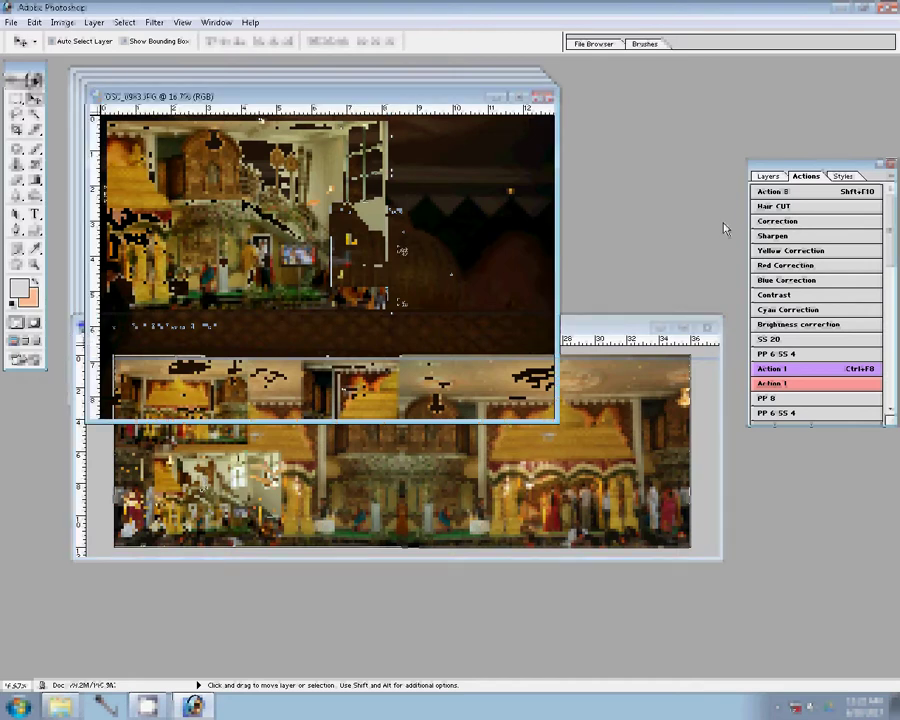
Resize DSC_0983, add it to the collage as Layer 5, and close the photo
key("ctrl+alt+i")
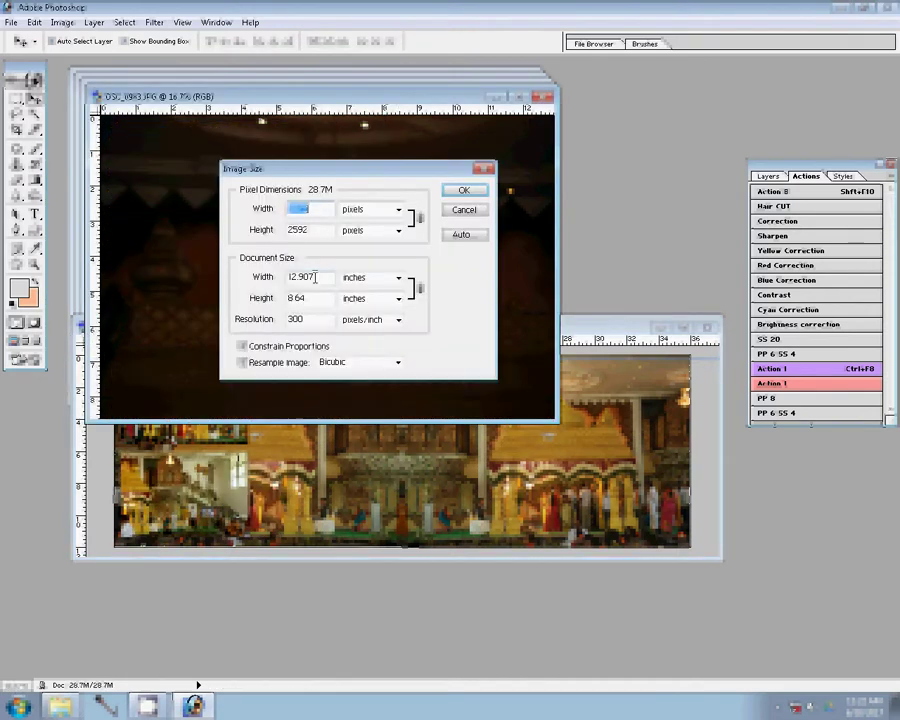
left_click(463, 210)
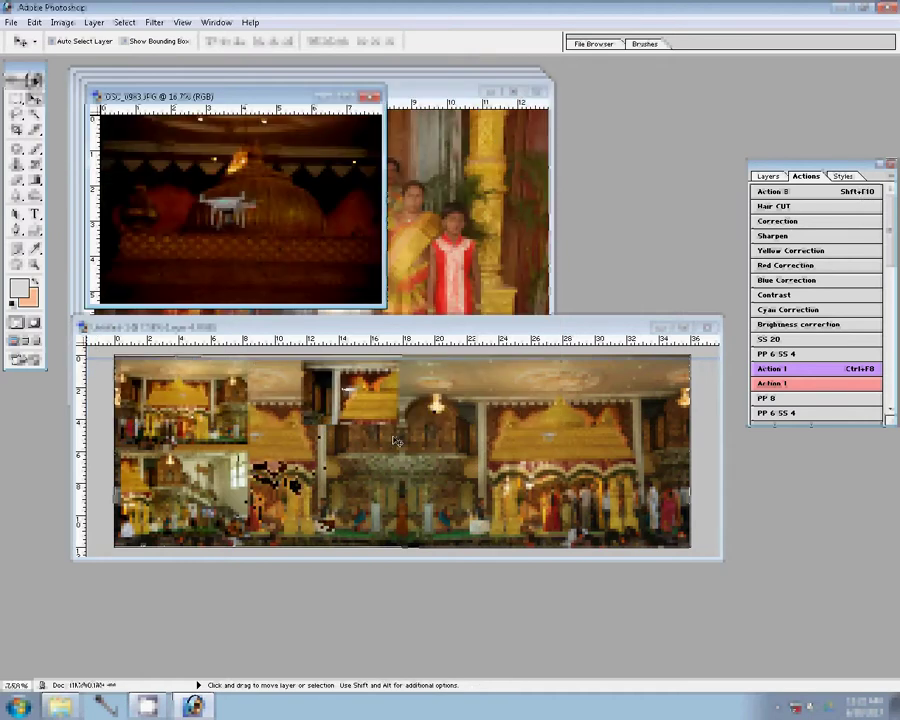
left_click(396, 440)
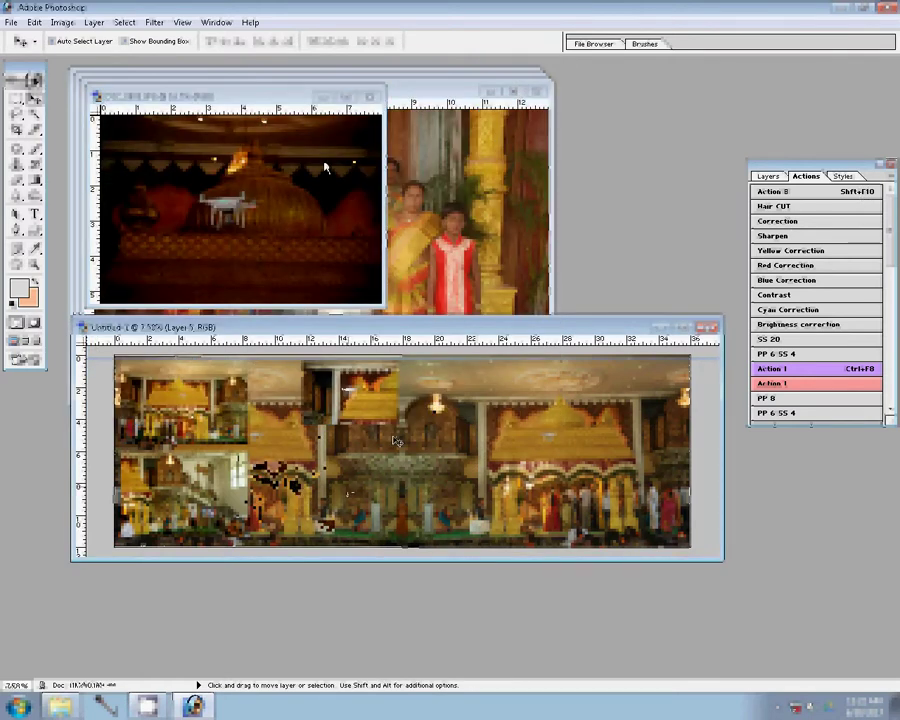
key("ctrl+w")
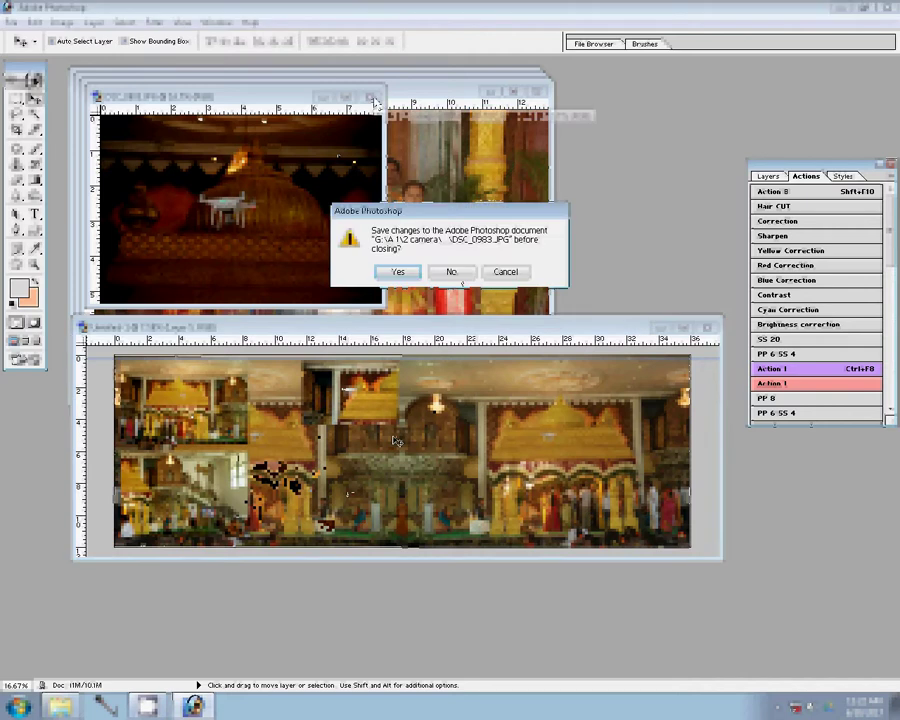
Discard the stage photo's changes and open 3-4x6-1.jpg from the photo folder on drive G
key("n")
key("ctrl+o")
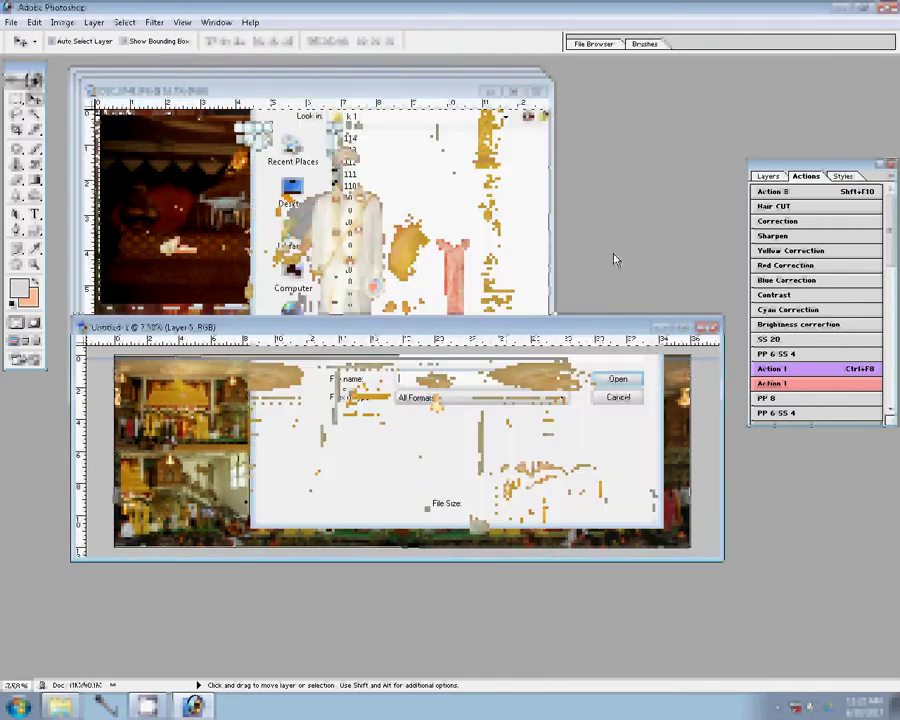
double_click(372, 197)
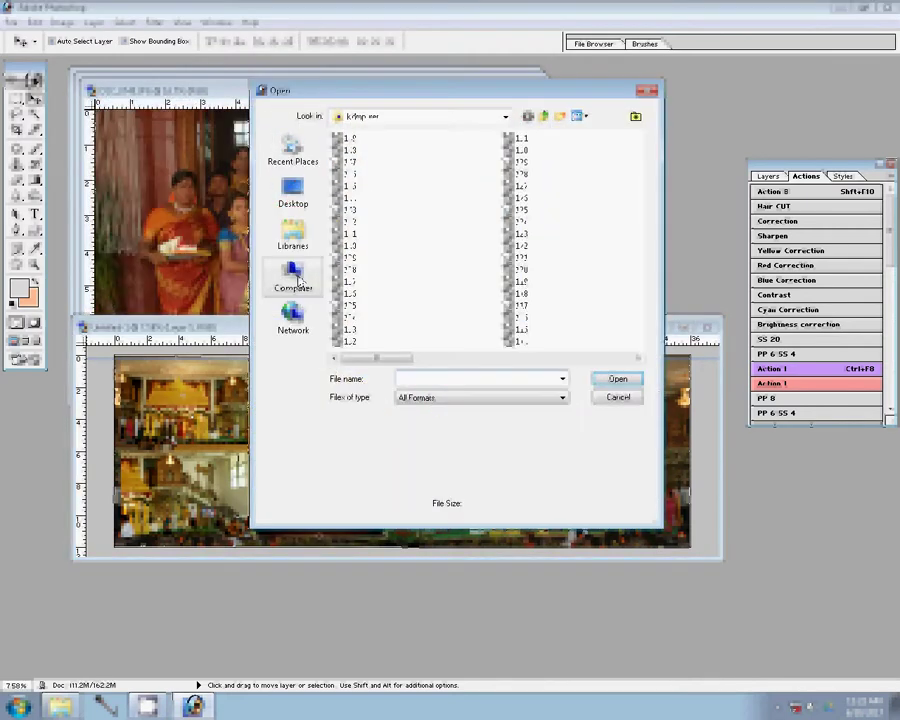
left_click(297, 281)
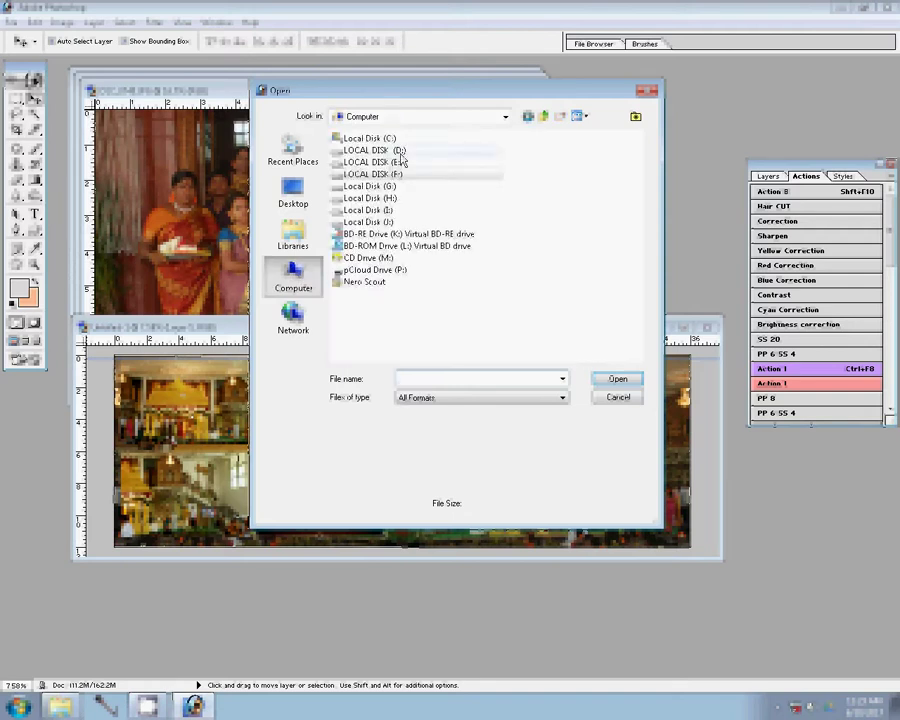
double_click(398, 186)
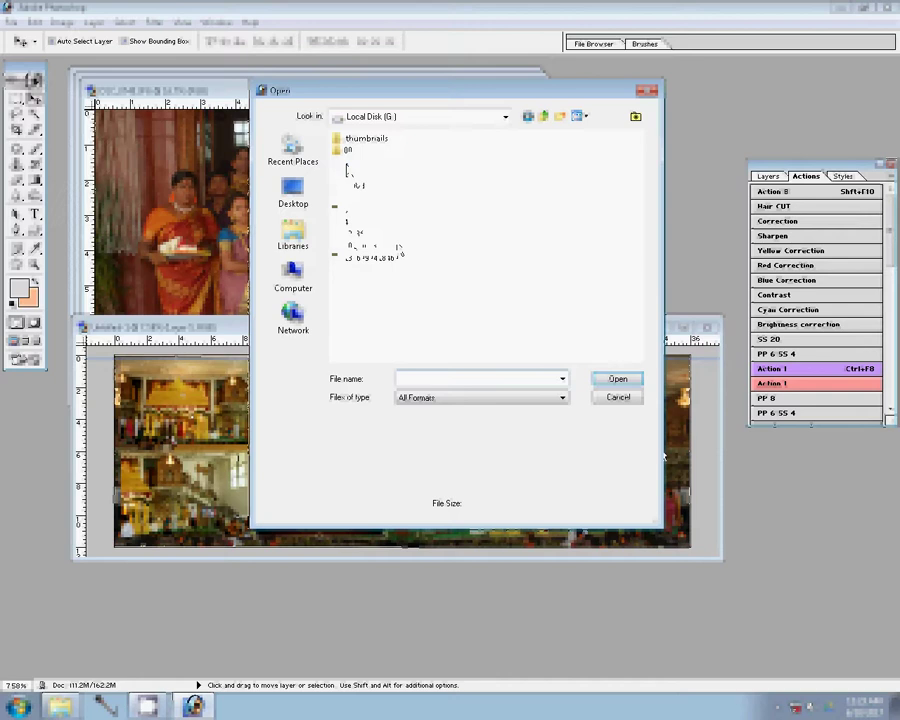
double_click(348, 149)
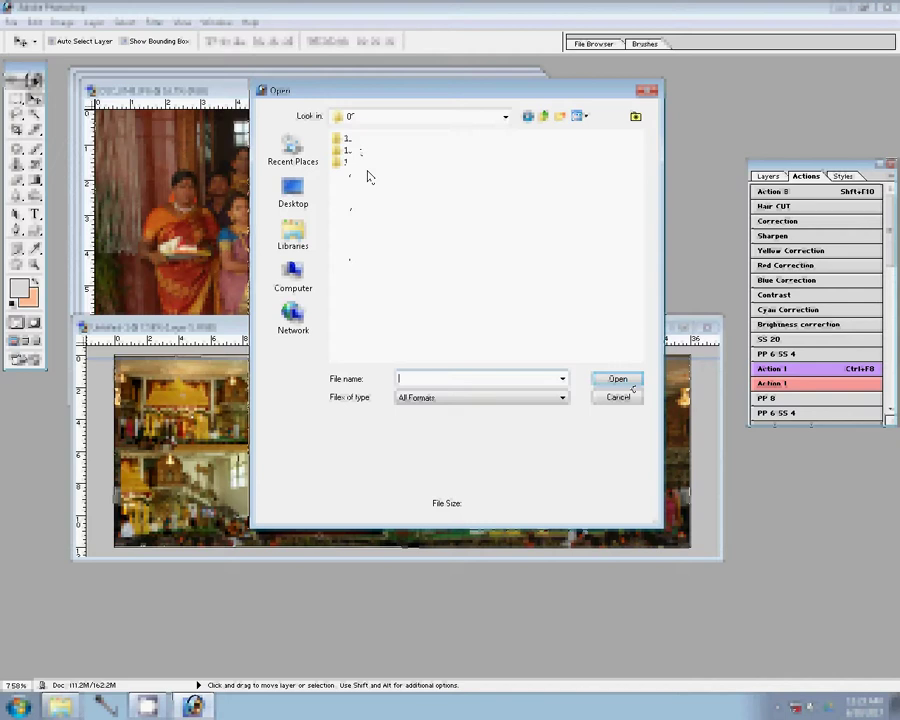
left_click(367, 176)
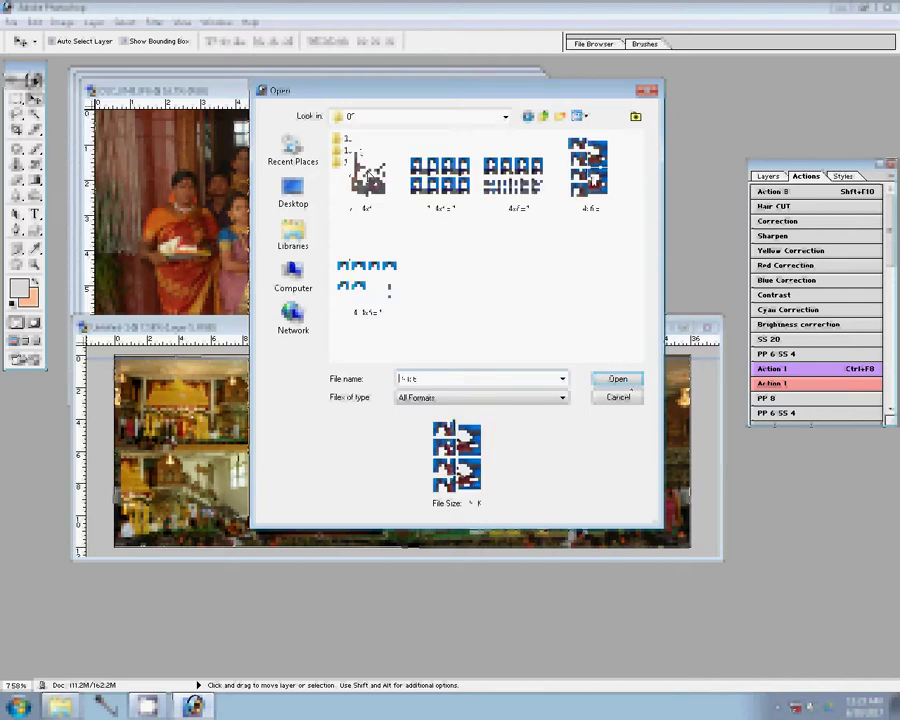
left_click(630, 385)
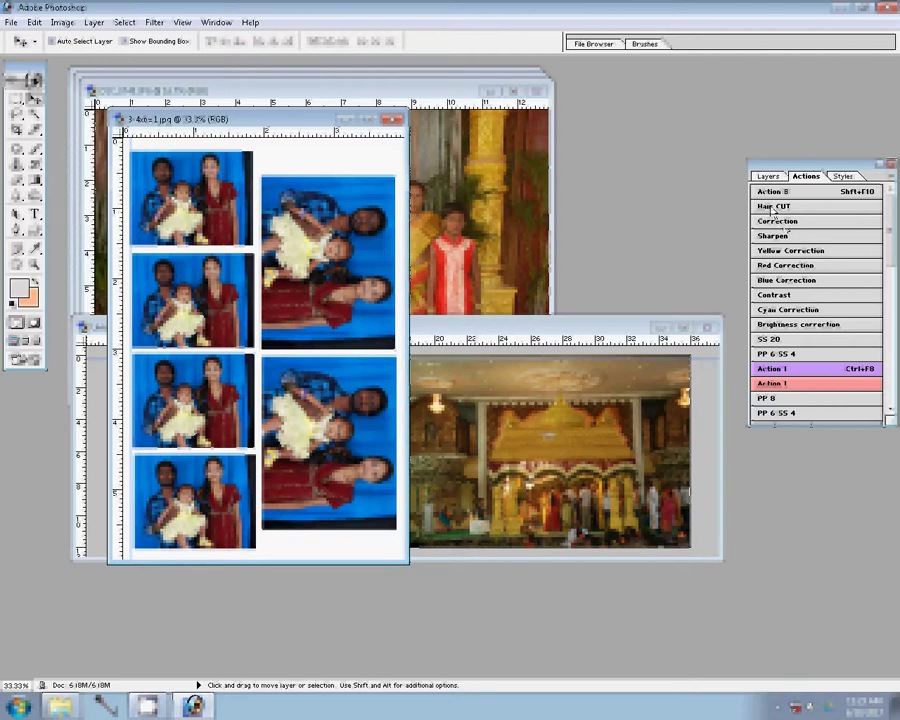
Check the 3-4x6-1.jpg sheet's print size in File > Print with Preview
left_click(12, 22)
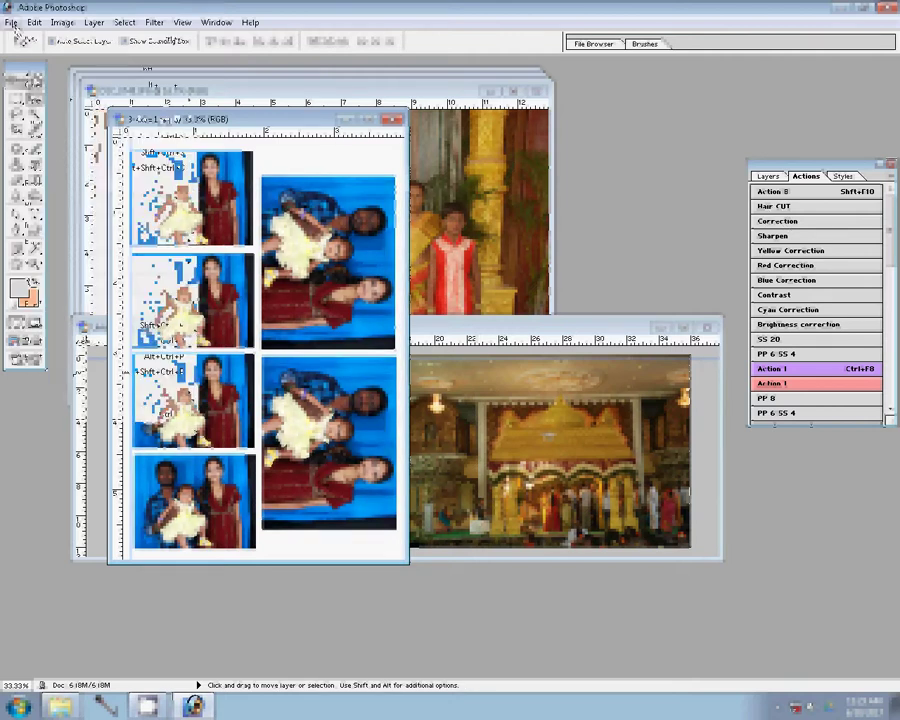
left_click(57, 344)
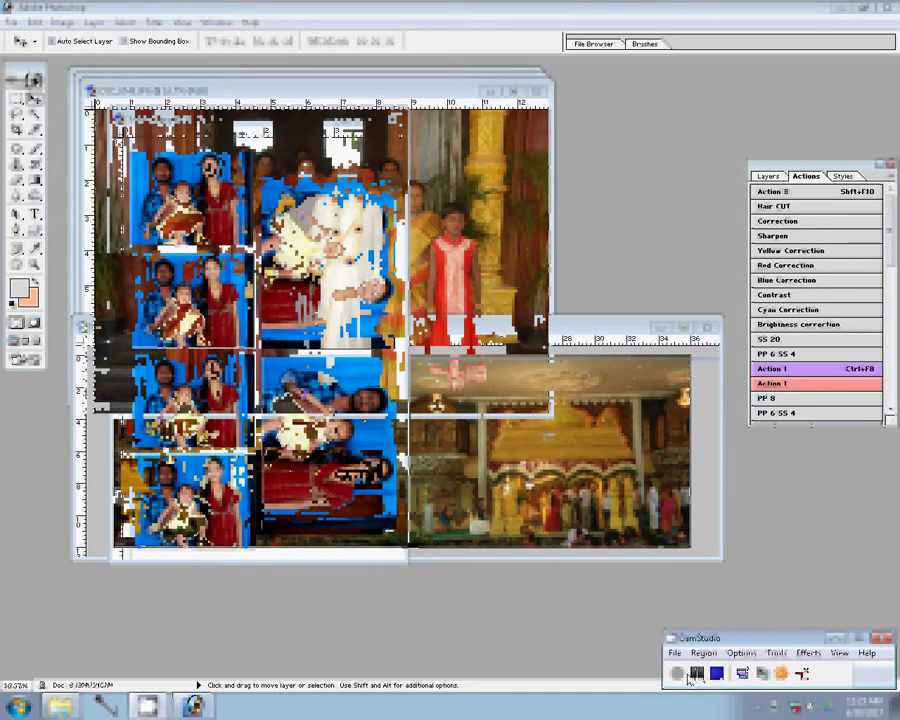
Resize DSC_0745, drag it into Untitled-1 as Layer 6, and close it without saving
key("ctrl+alt+i")
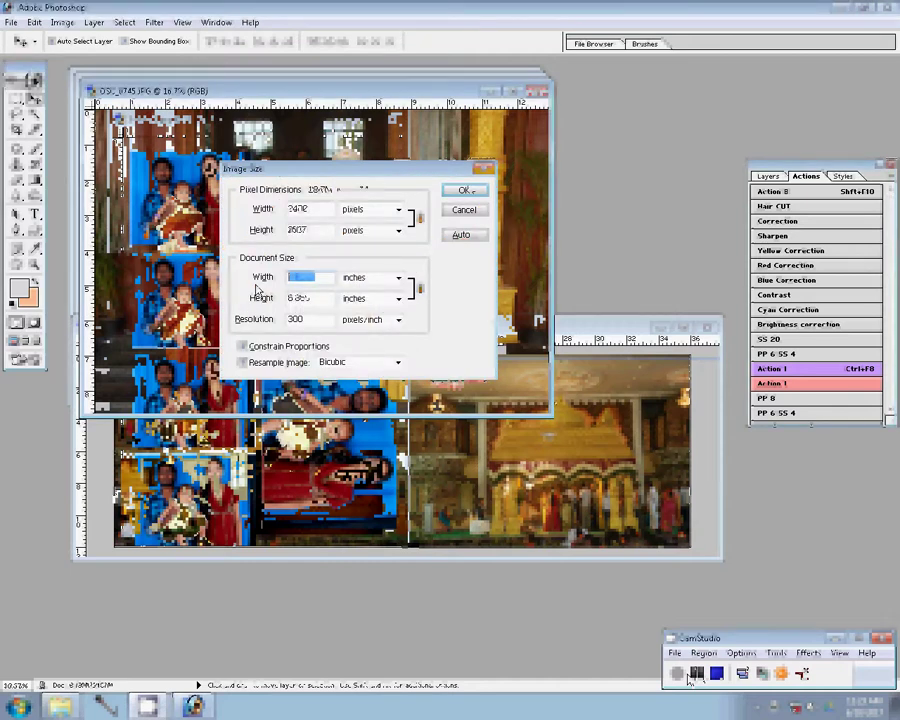
key("Return")
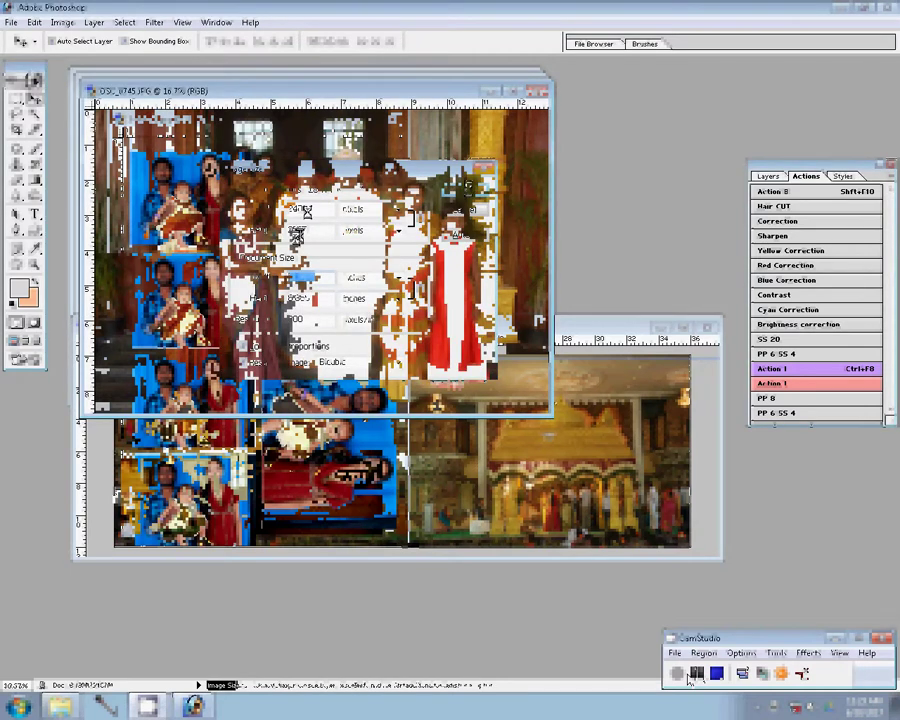
mouse_move(255, 212)
left_mouse_down()
mouse_move(605, 443)
mouse_move(434, 407)
left_mouse_up()
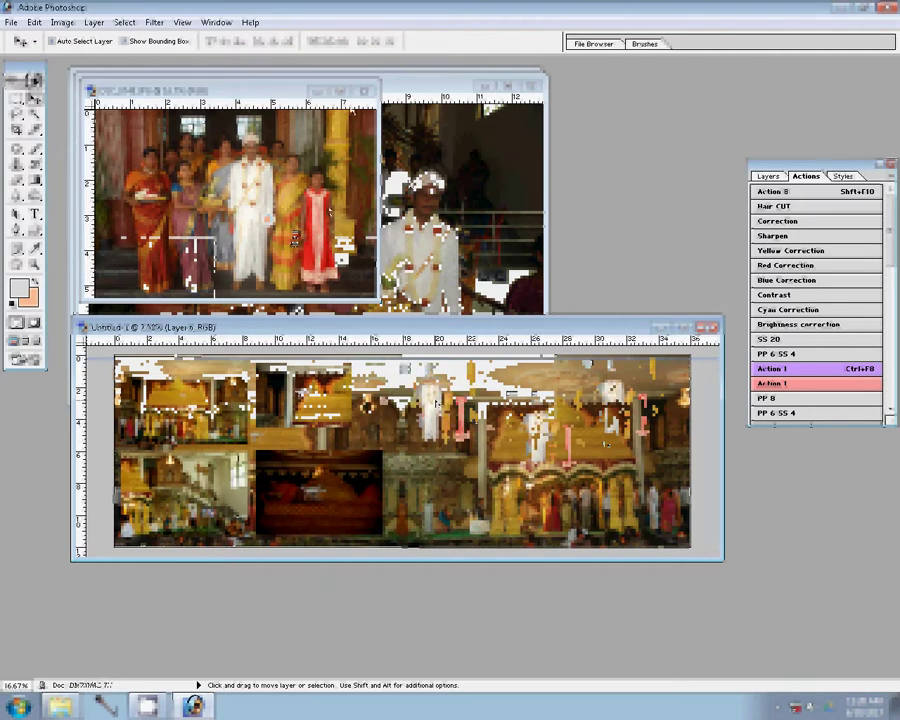
left_click(364, 91)
left_click(451, 271)
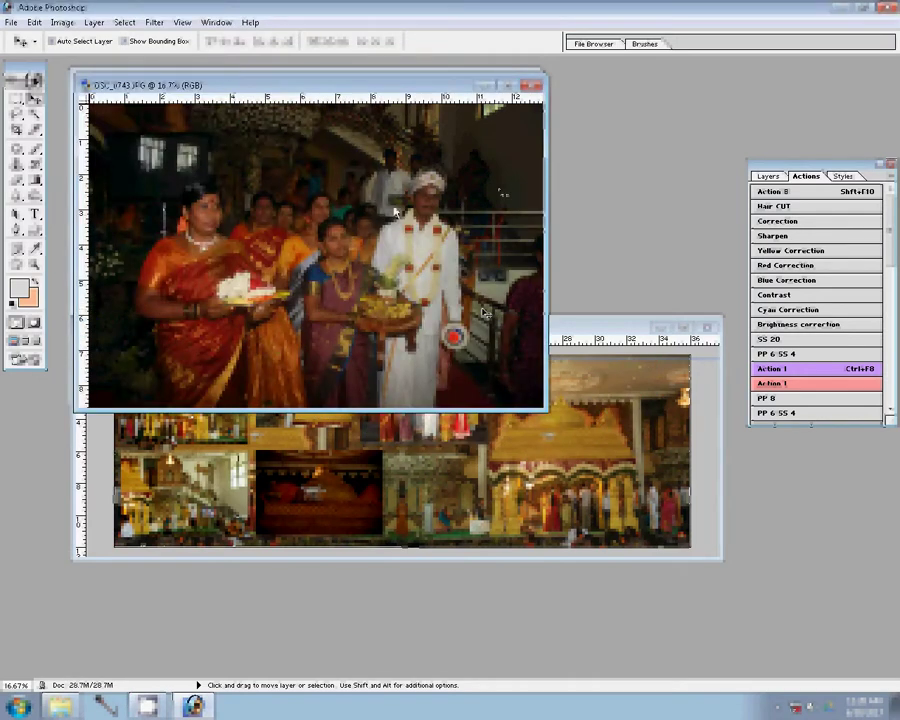
Resize the DSC_0743 procession photo to 2400 pixels wide
key("ctrl+alt+i")
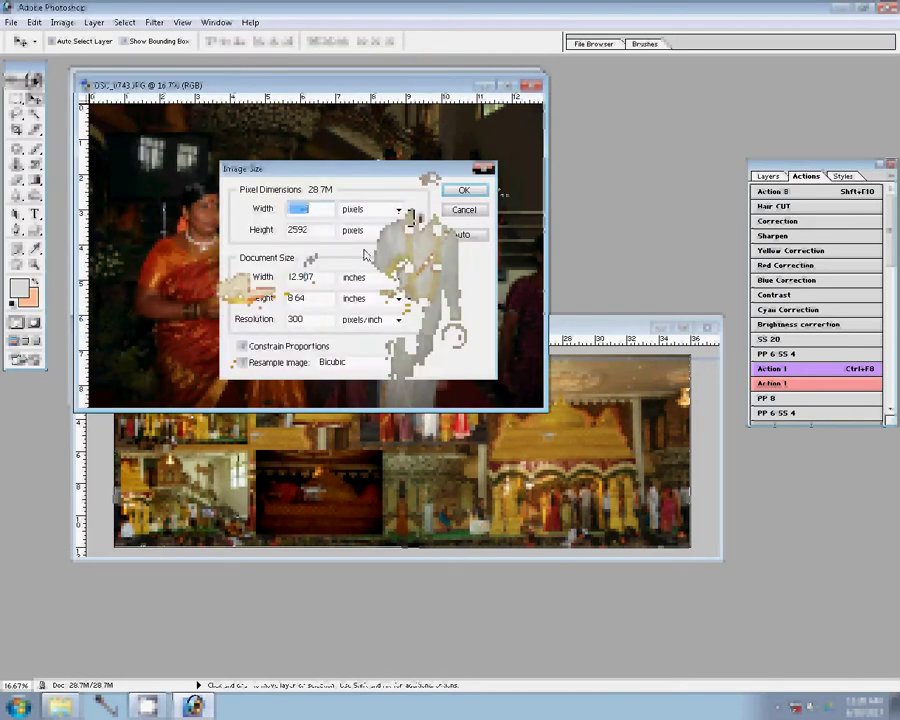
type("3939")
left_click(481, 192)
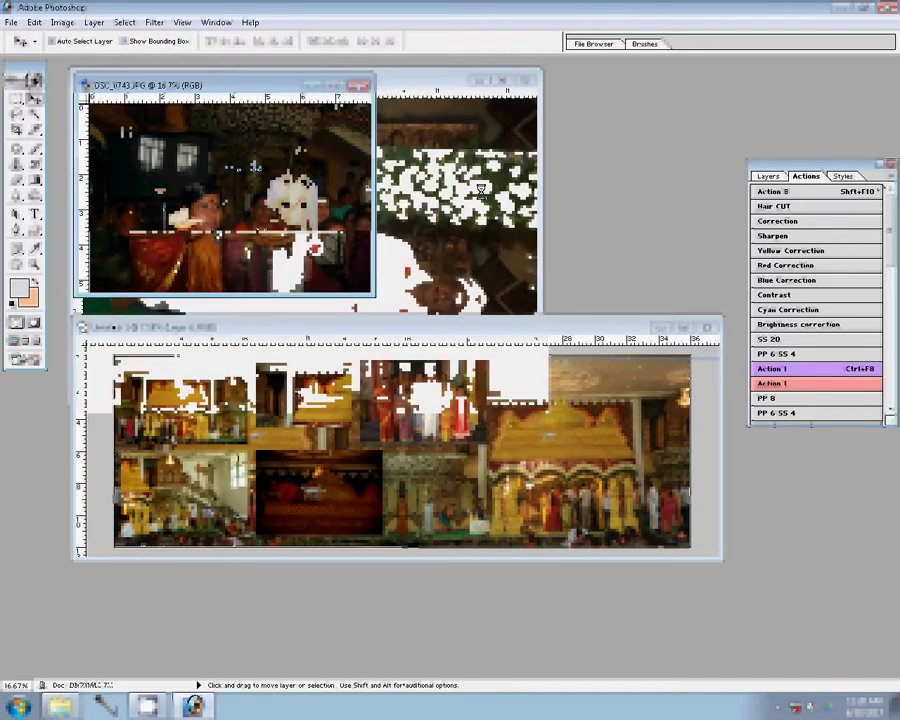
left_click(810, 229)
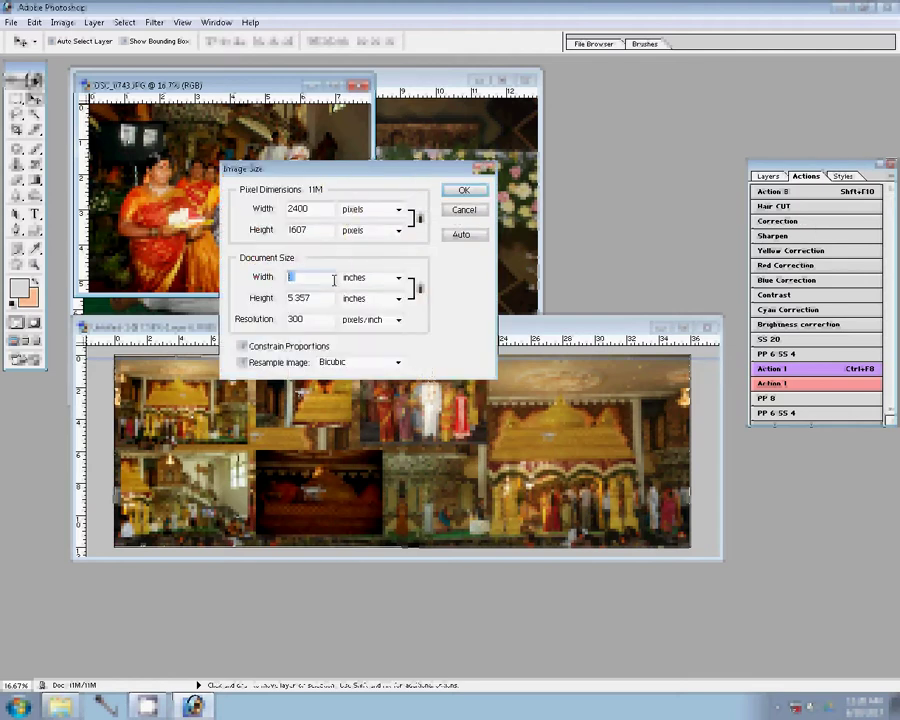
key("Return")
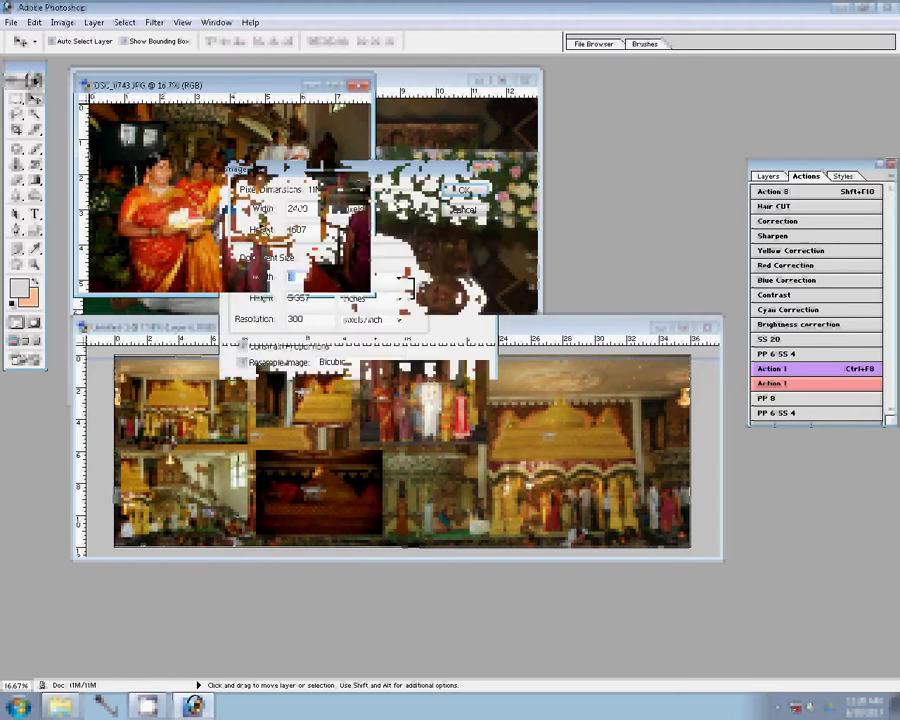
Place DSC_0743 in the collage's lower middle, add a horizontal guide, and close the photo
left_click_drag(300, 285, 486, 487)
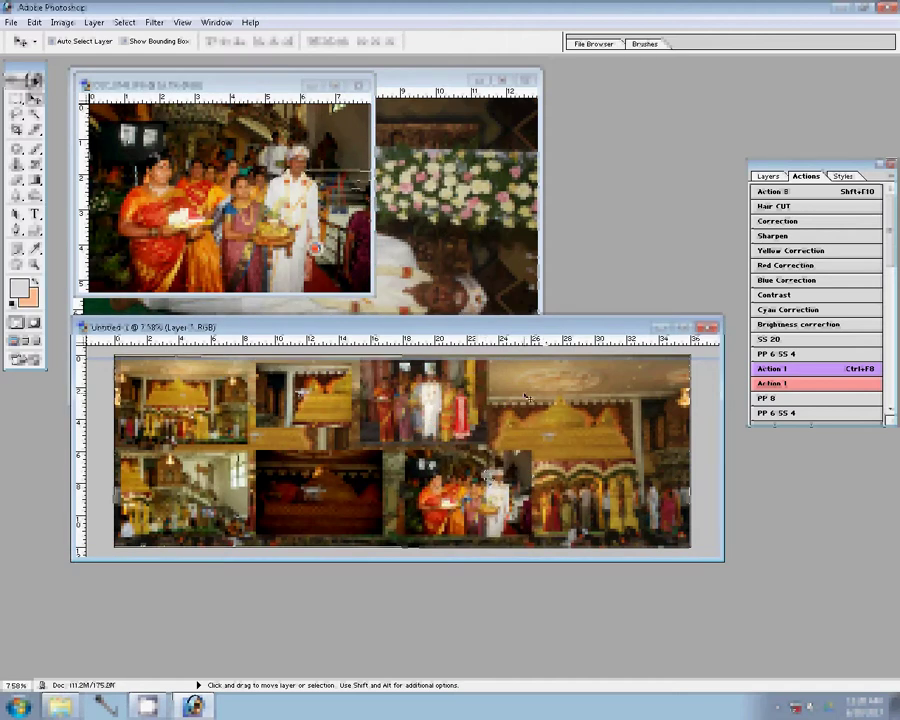
left_click_drag(527, 397, 531, 531)
key("ctrl+Tab")
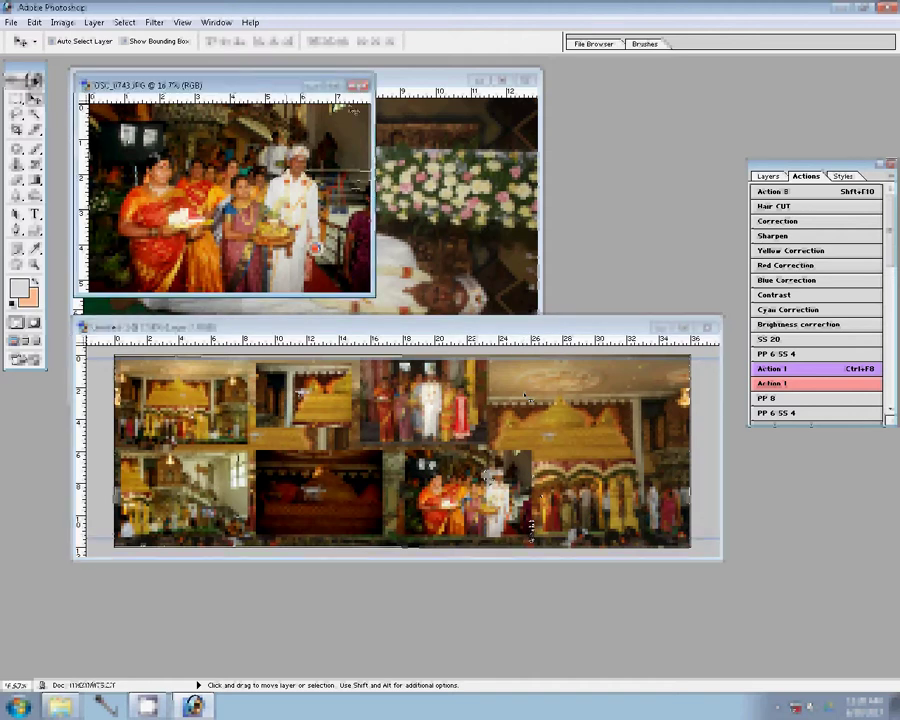
key("ctrl+w")
Dismiss the save prompt, rotate the groom photo upright and resize it to 2068 width
left_click(400, 271)
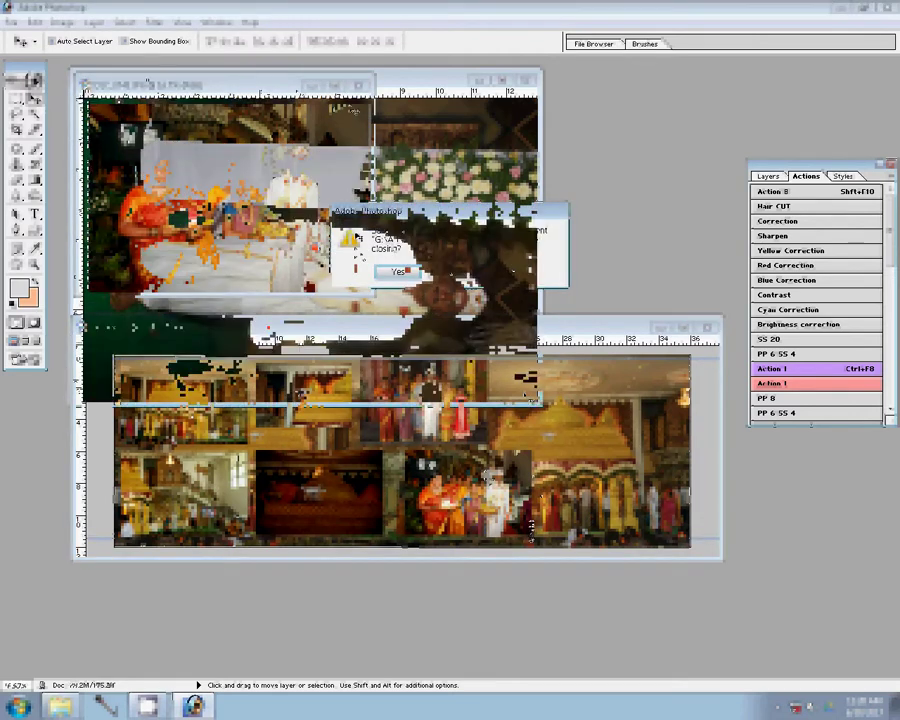
left_click(62, 22)
mouse_move(113, 180)
left_click(208, 192)
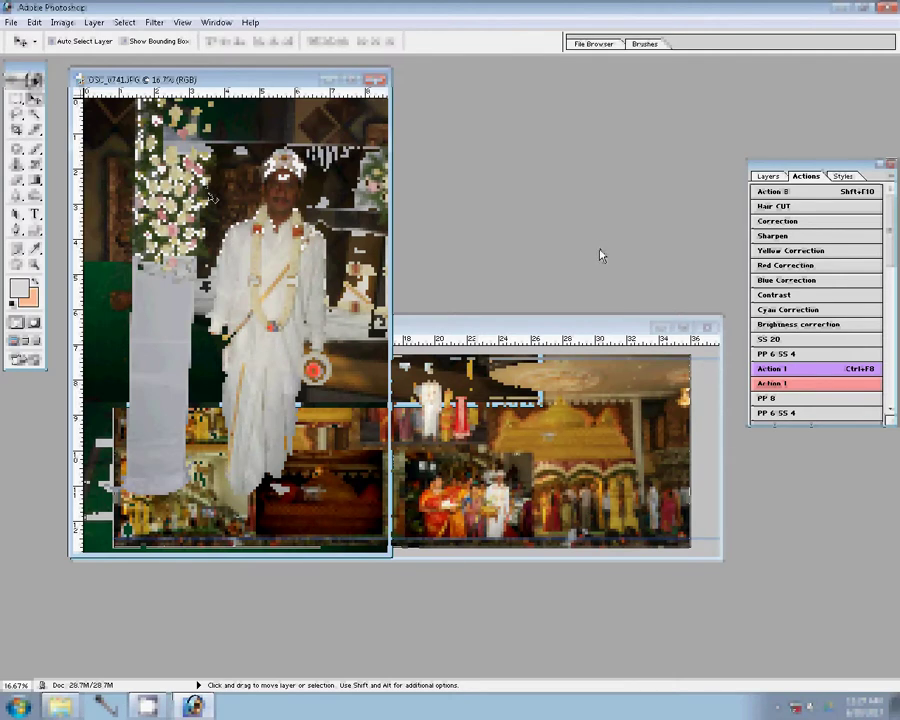
key("ctrl+alt+i")
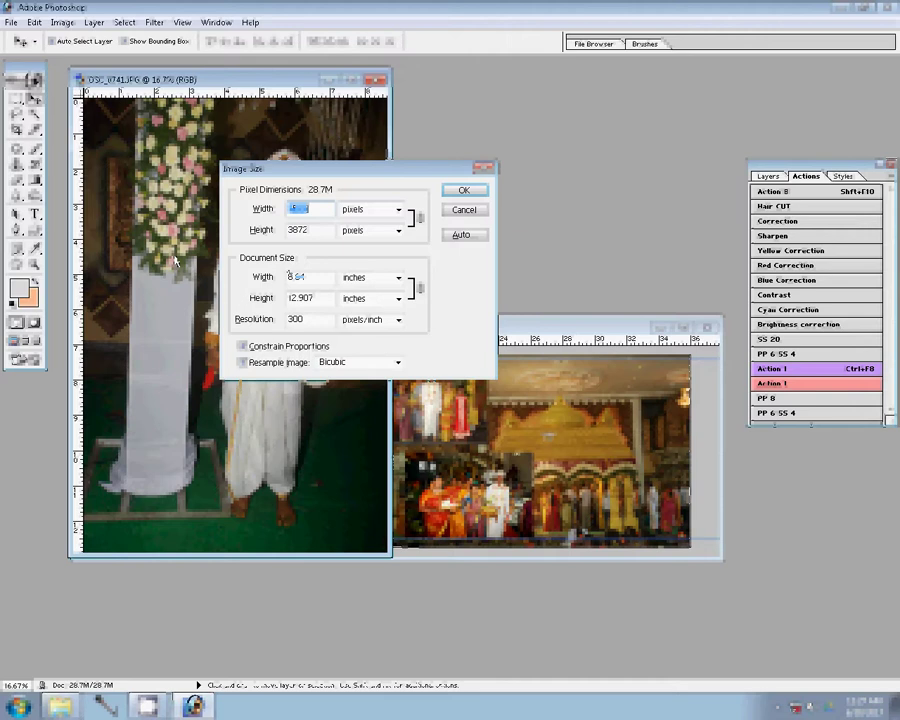
type("2068")
left_click(460, 190)
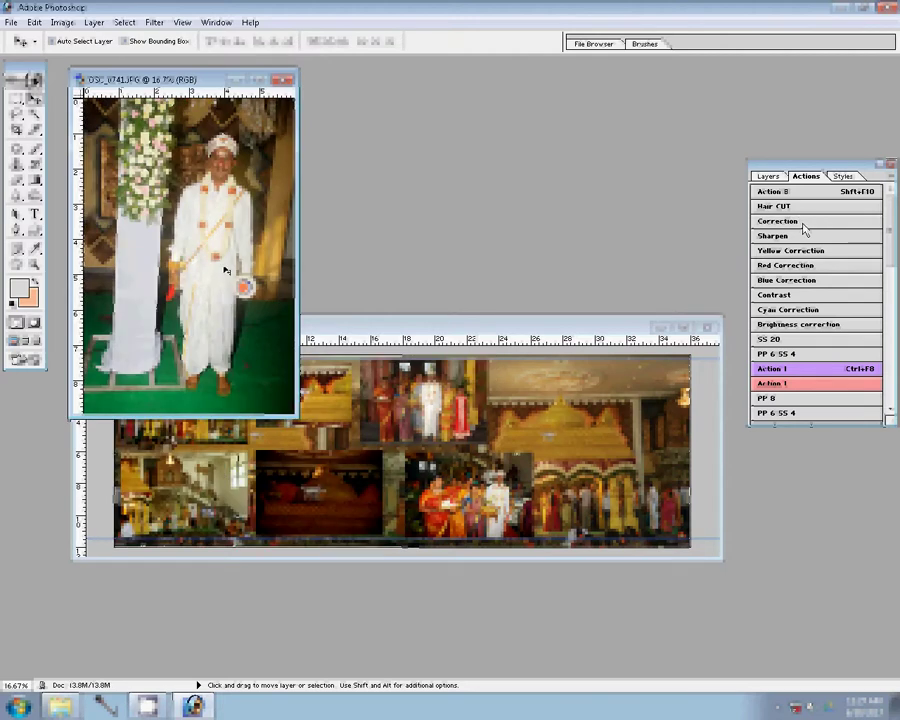
Run the saved action to place the groom photo, tilt and enlarge it at the collage's right end
left_click(803, 224)
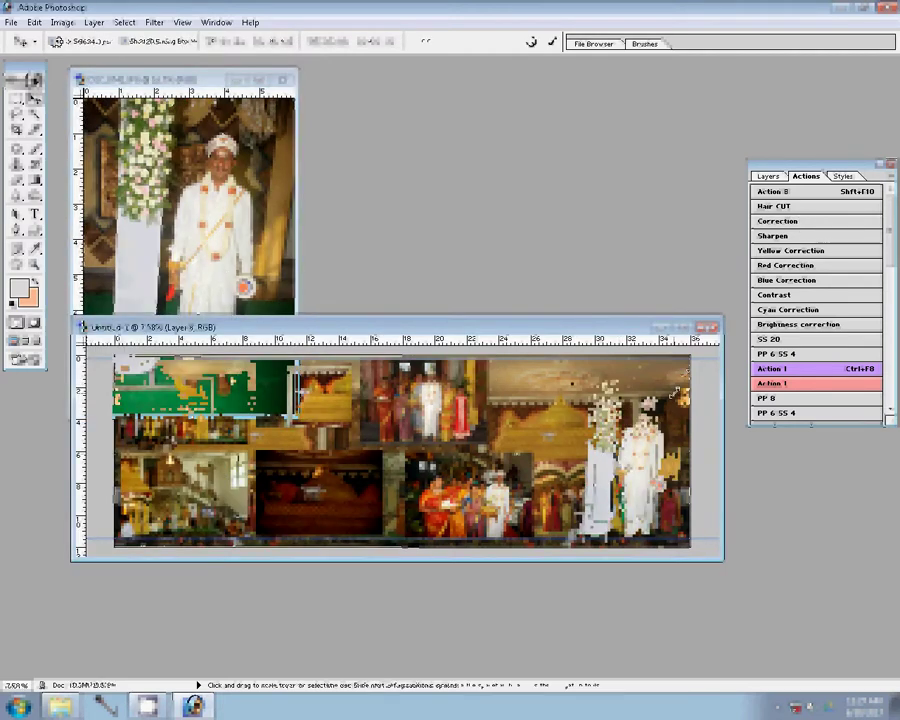
left_click_drag(683, 378, 700, 368)
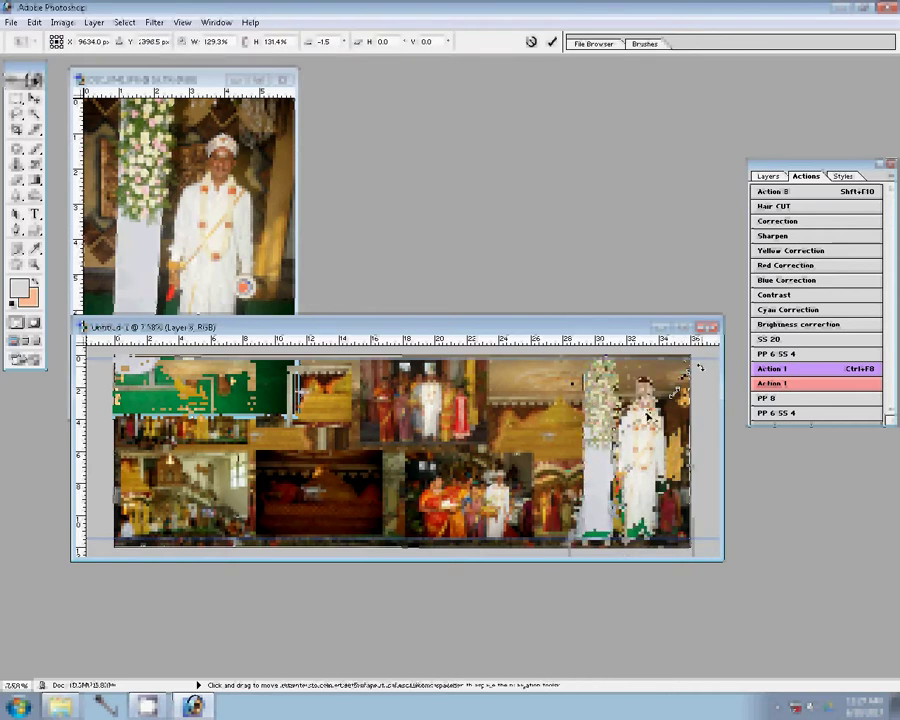
left_click_drag(577, 545, 565, 549)
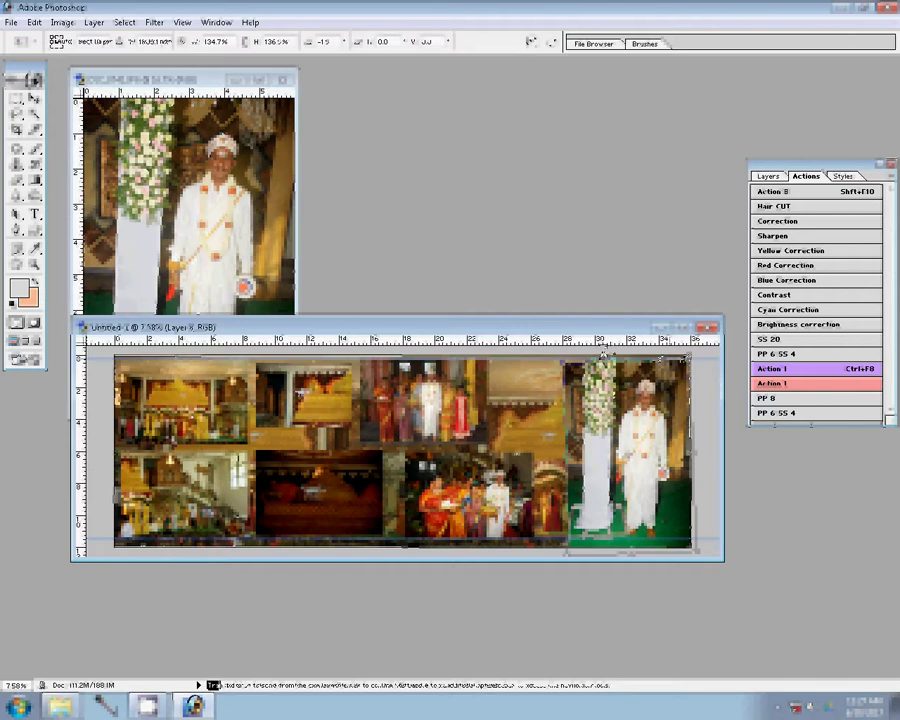
key("Return")
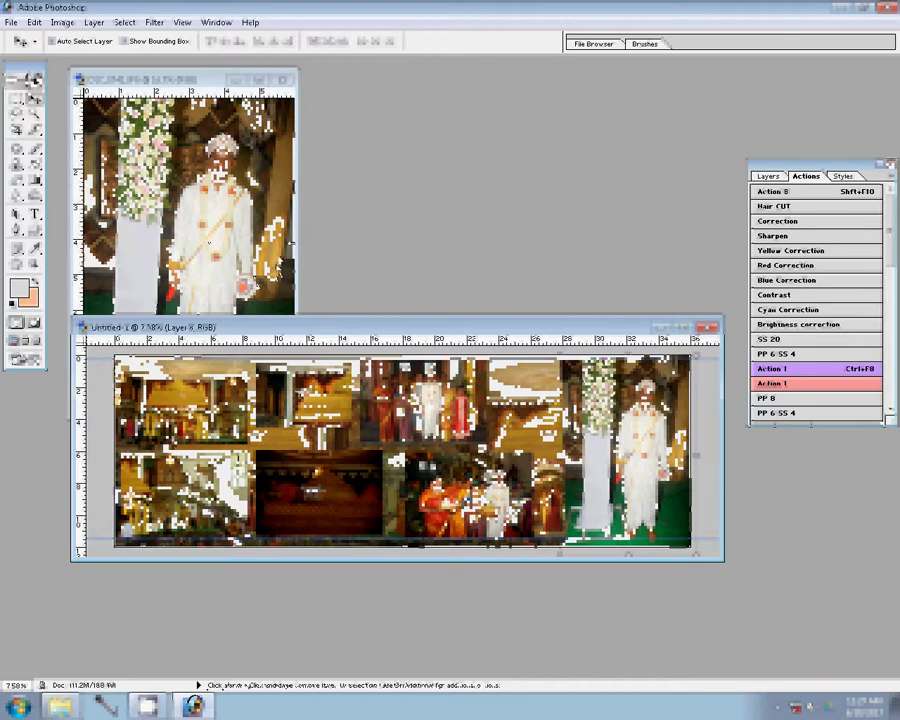
Close the separate DSC_0741 groom photo document without saving
left_click(250, 262)
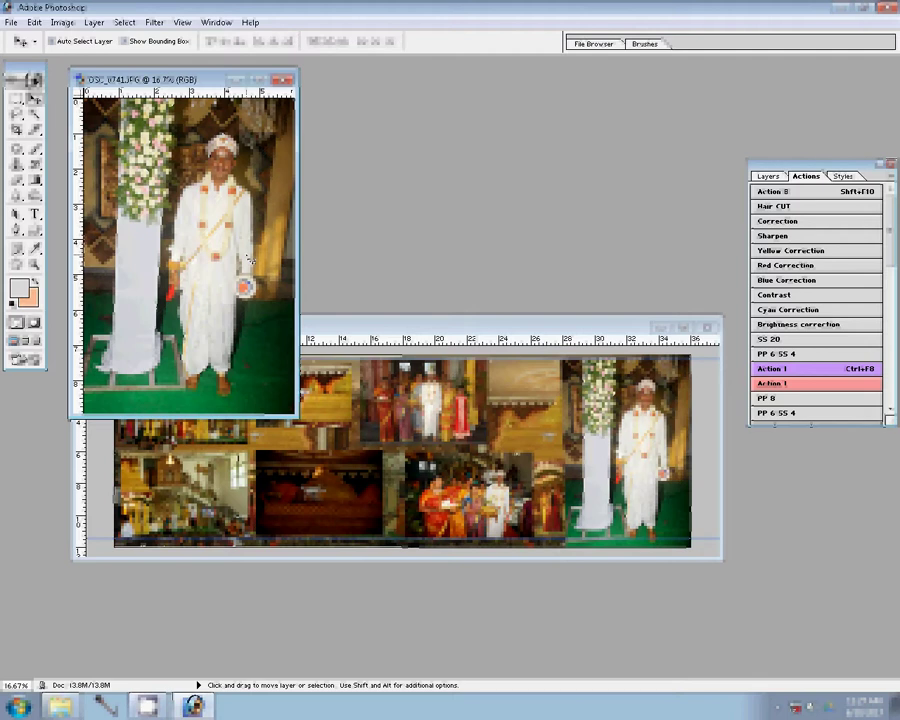
key("ctrl+w")
left_click(467, 276)
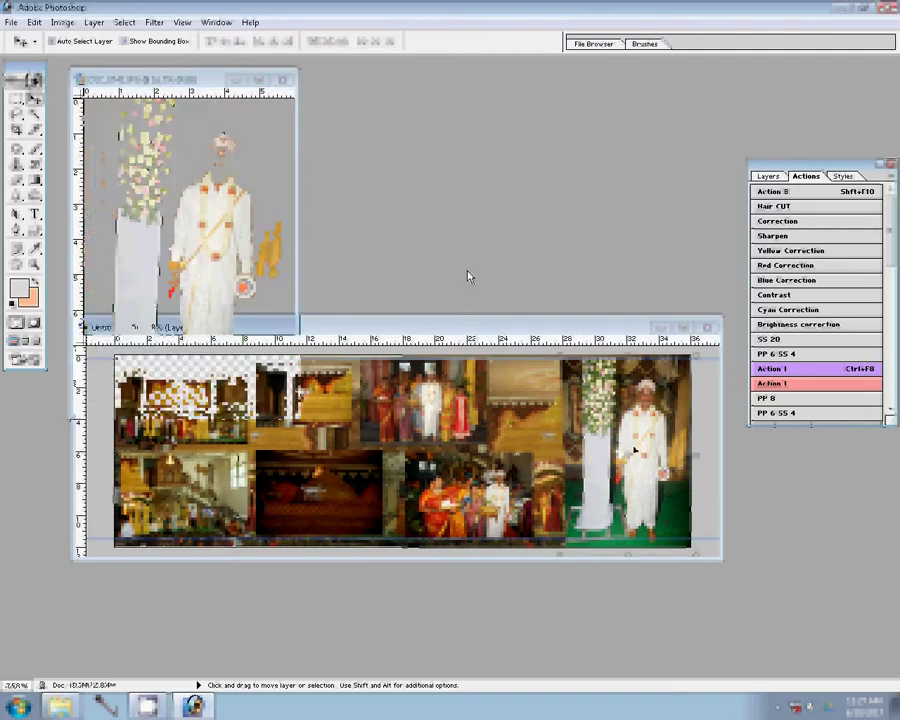
Softly erase the pillar photo's left edge with a 900-size eraser, undoing stray erasing
key("e")
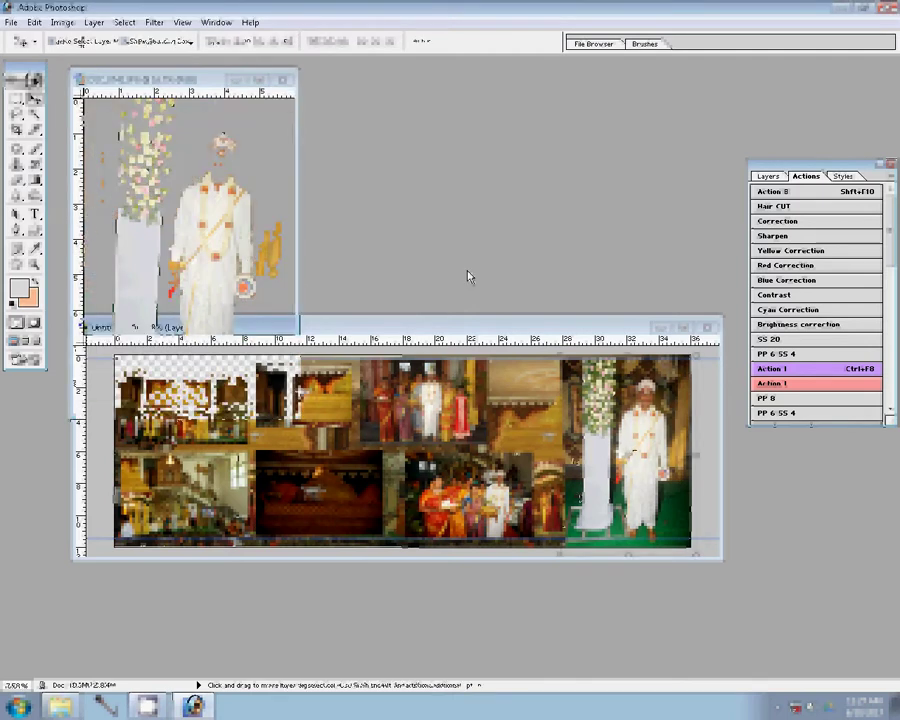
key("ctrl+w")
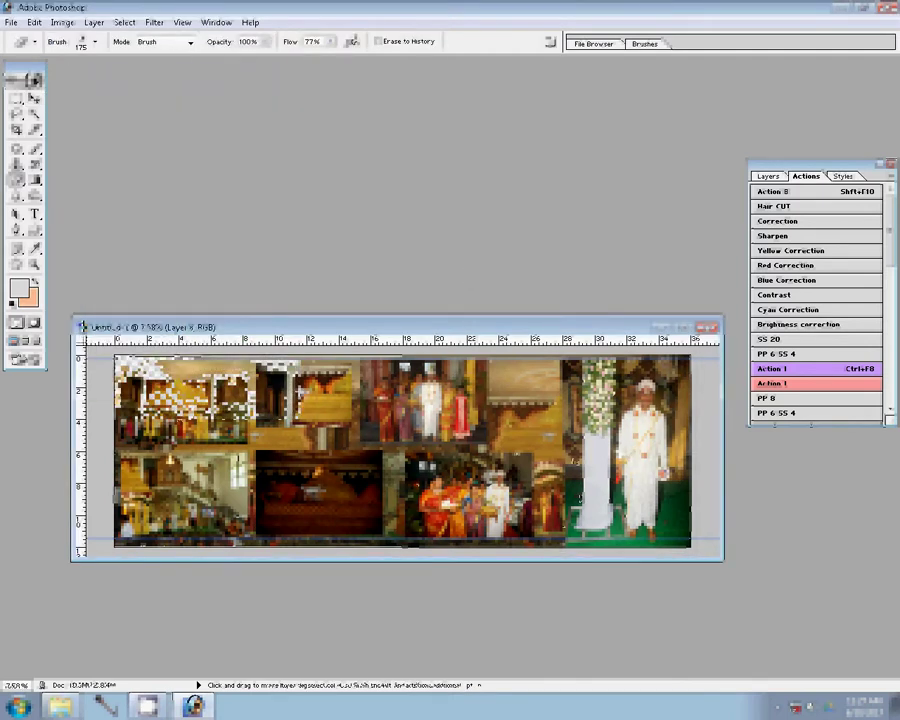
key("bracketright")
key("bracketright")
key("bracketright")
key("ctrl+z")
key("bracketleft")
key("bracketleft")
key("bracketleft")
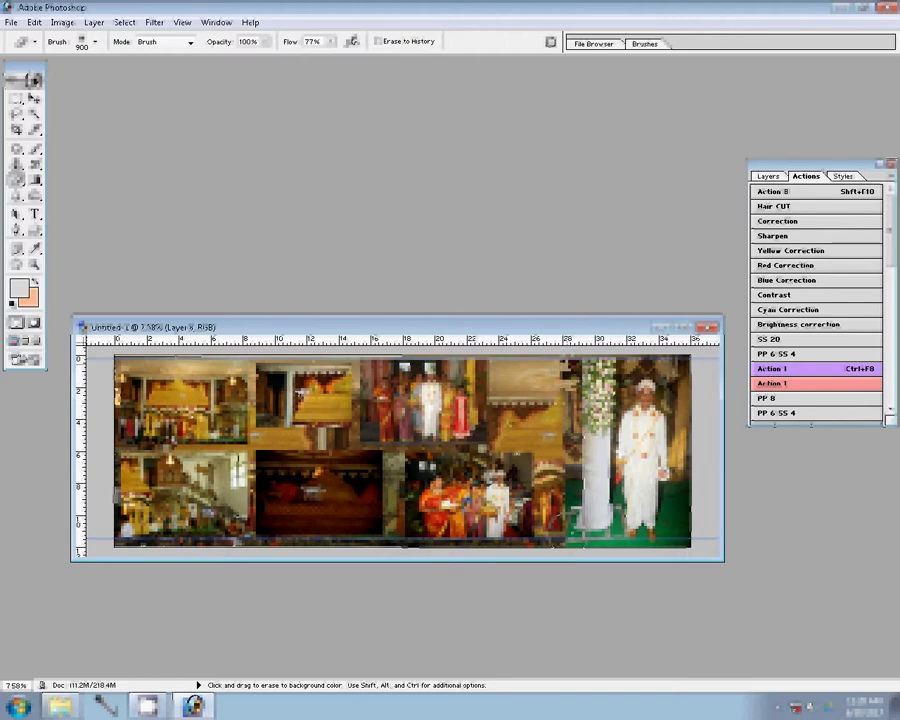
left_click_drag(575, 360, 580, 545)
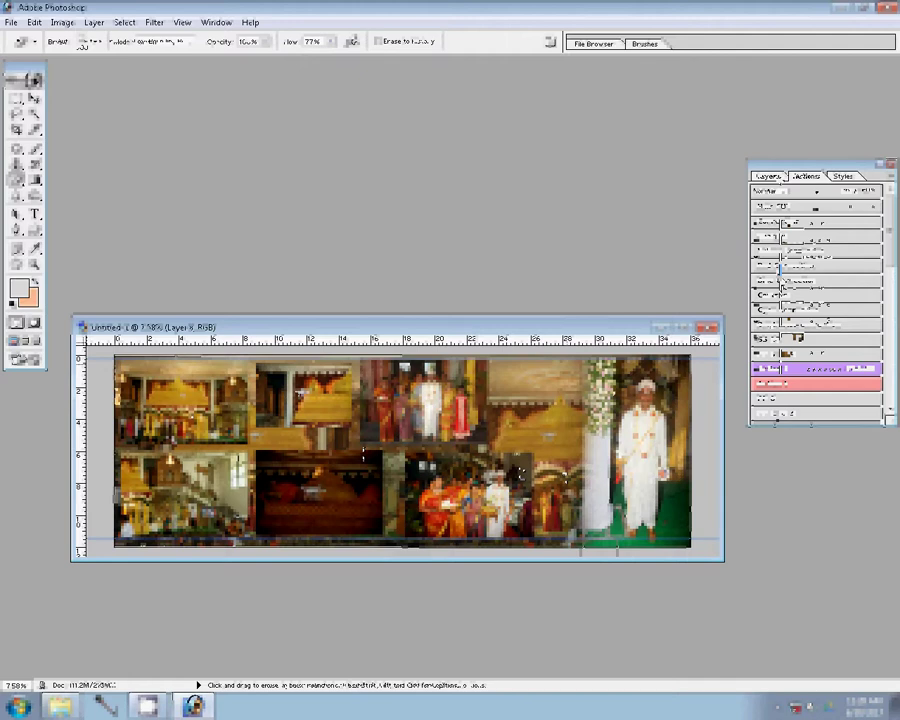
left_click(762, 381)
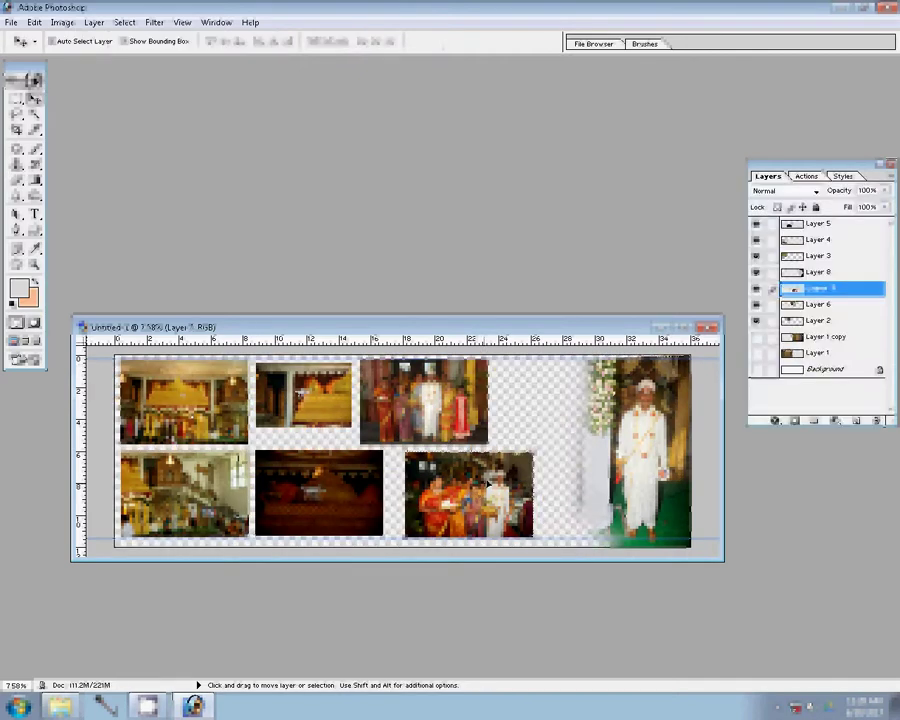
Hide the groom photo layer (Layer 8), undoing an accidental merge of visible layers
left_click(757, 272)
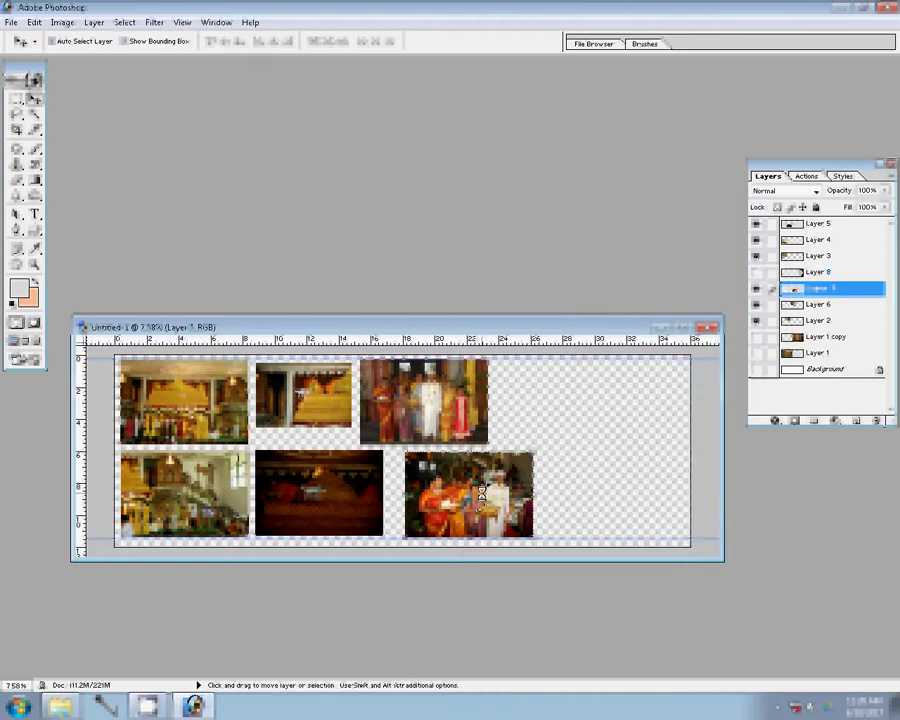
key("ctrl+shift+e")
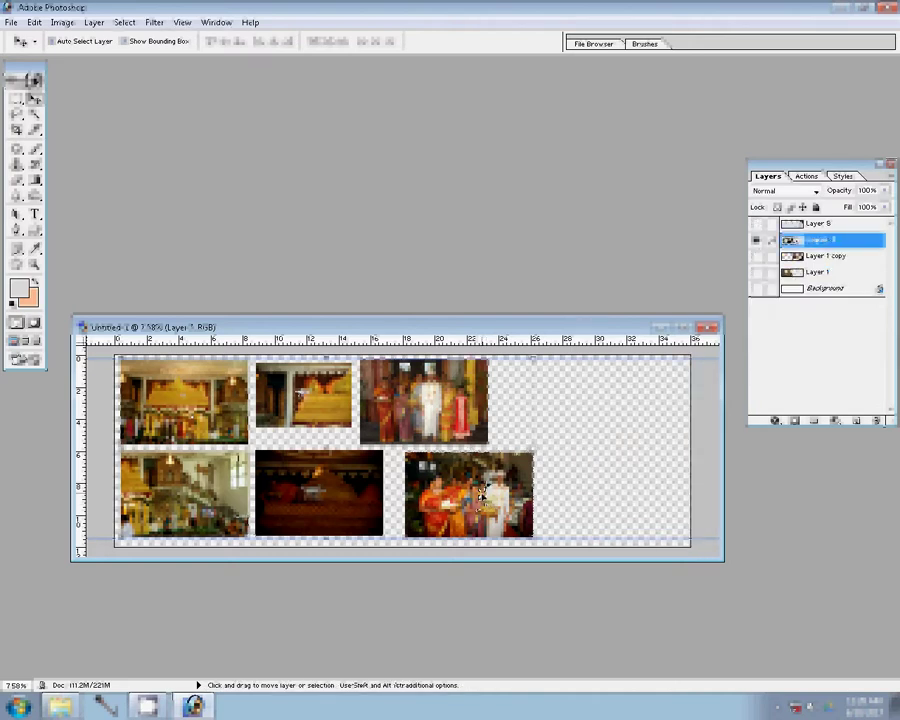
key("ctrl+z")
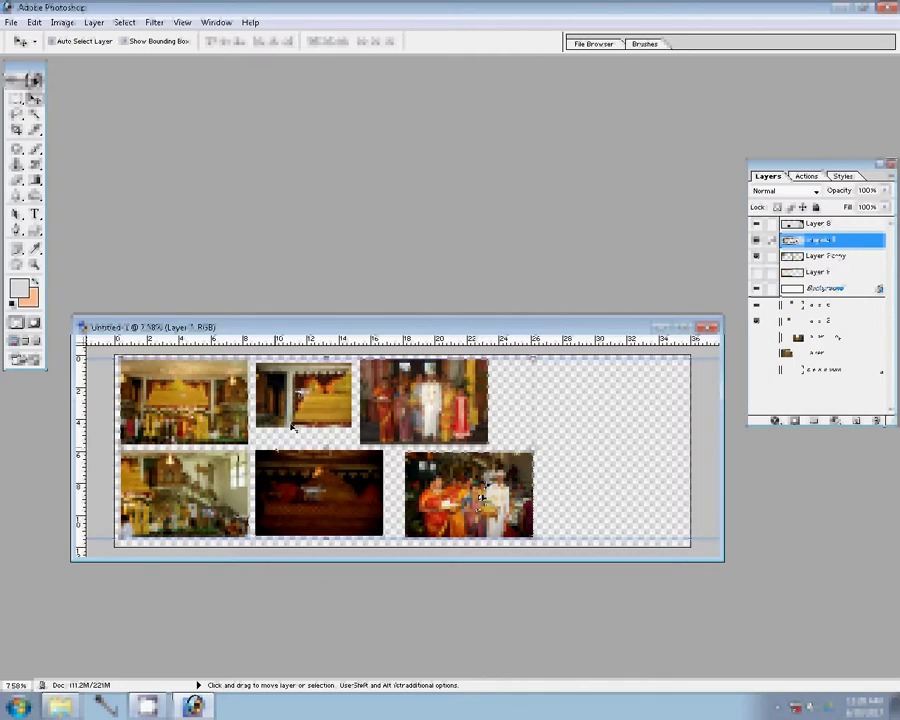
Stretch Layer 2's top-row stage photo to about 125% height to match its neighbours
key("ctrl+t")
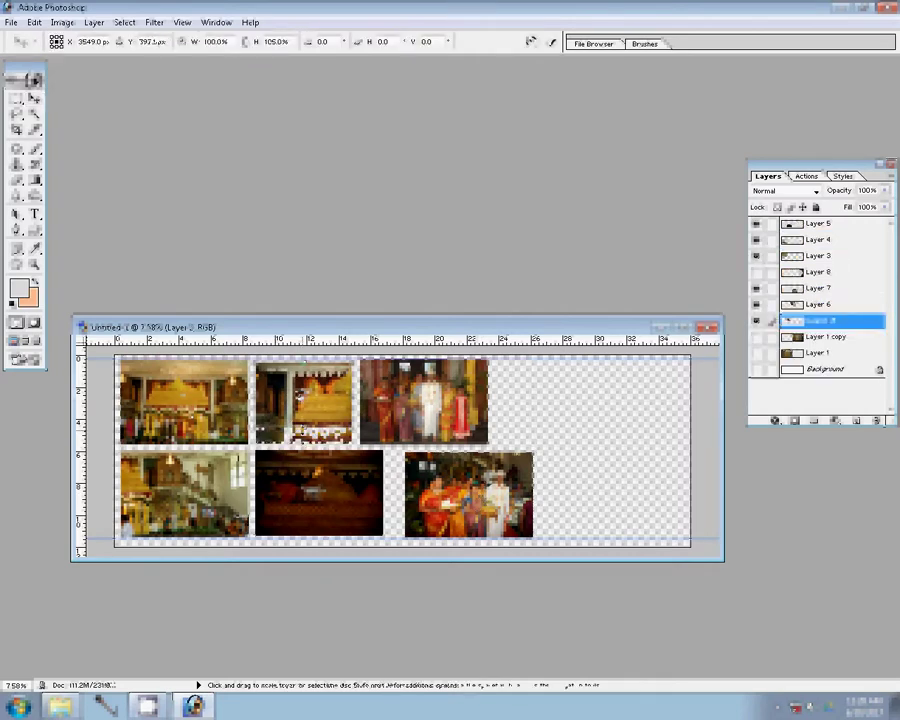
left_click_drag(303, 441, 303, 446)
left_click(552, 42)
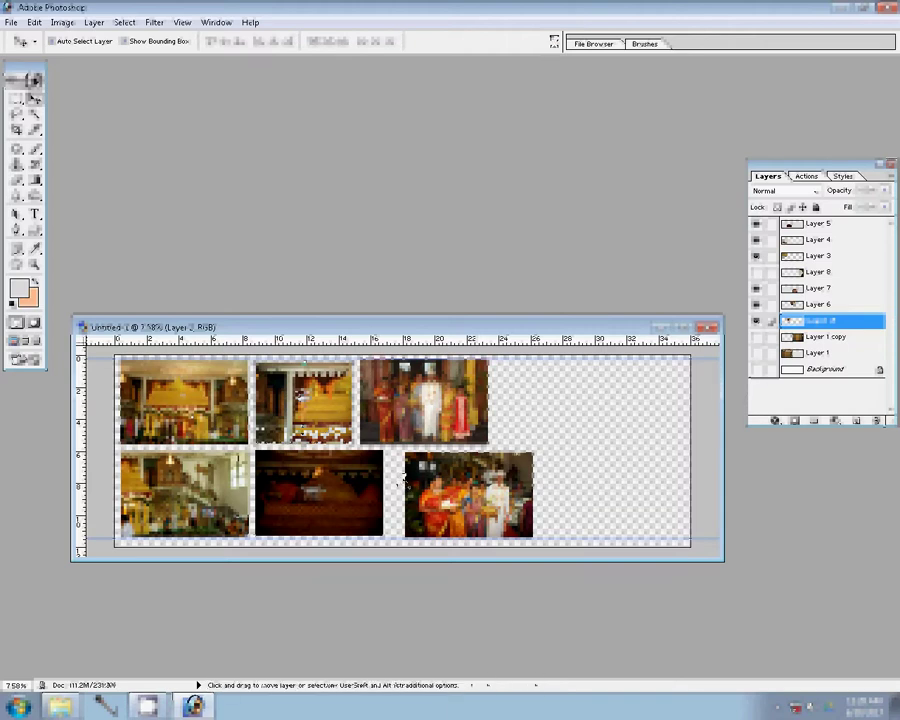
Add a blue gradient Stroke effect of size 3 to Layer 2
left_click(775, 421)
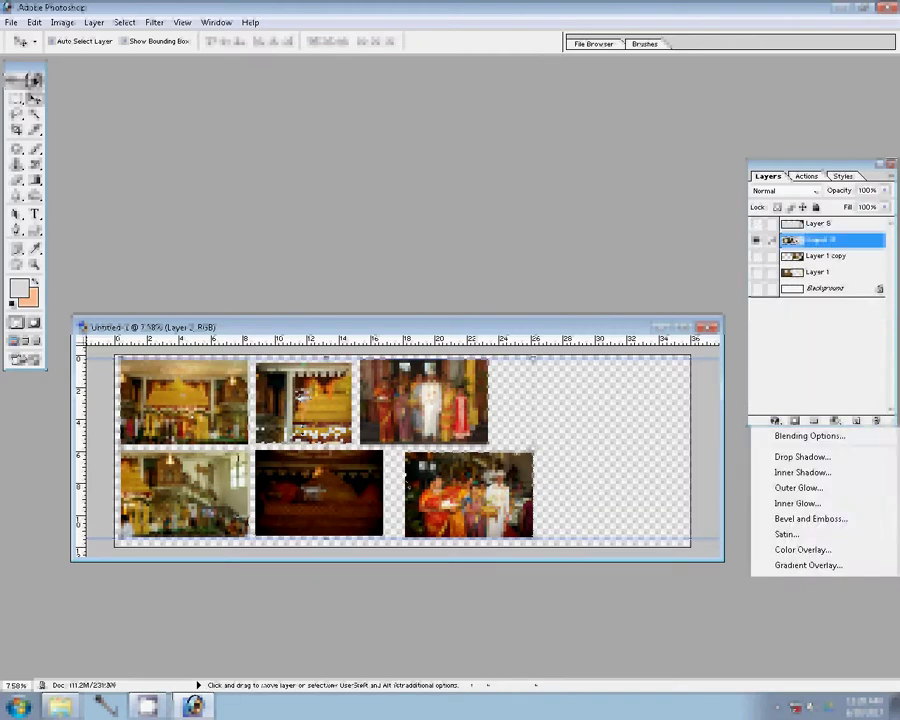
left_click(336, 450)
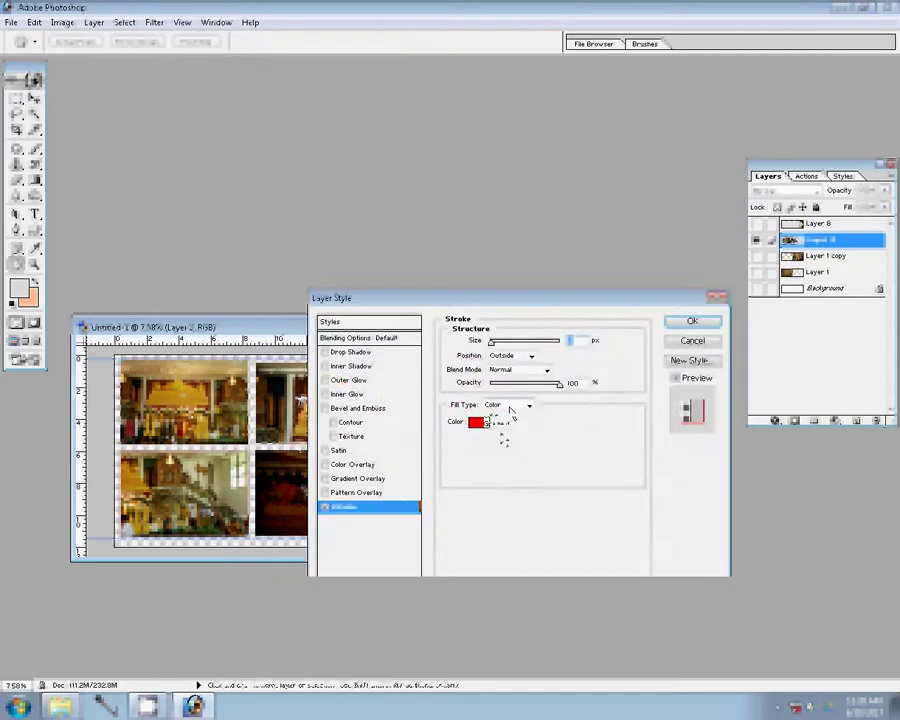
left_click(520, 405)
left_click(505, 425)
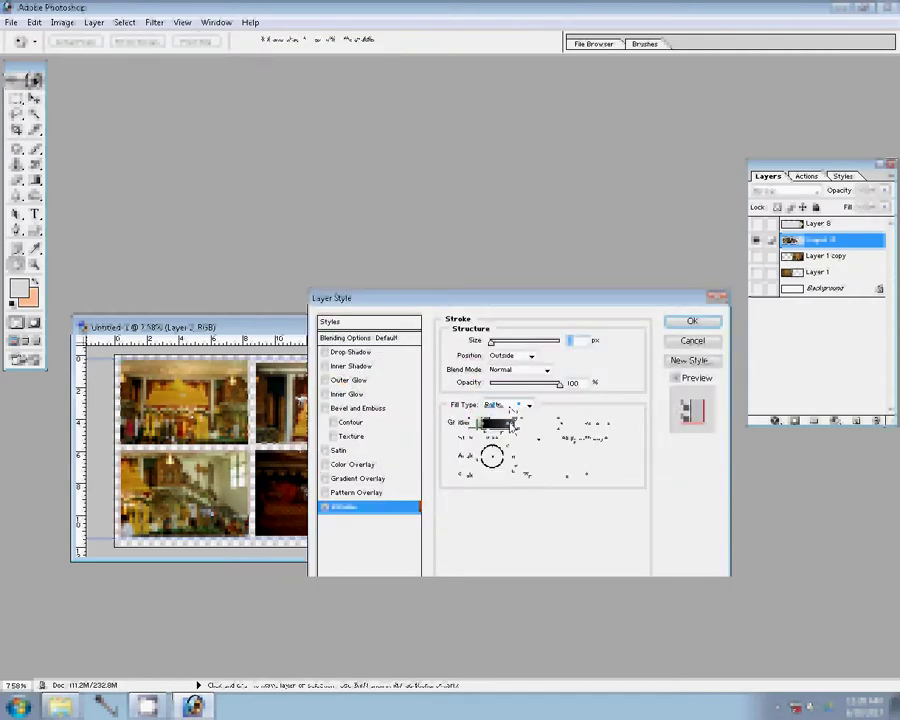
left_click(497, 462)
left_click(463, 291)
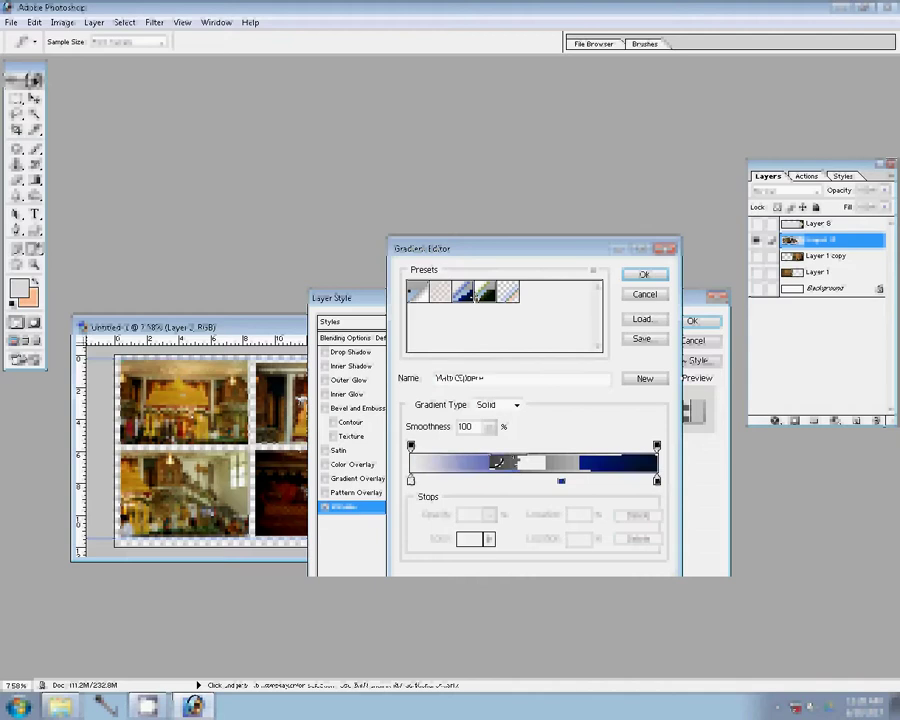
left_click(645, 276)
type("3")
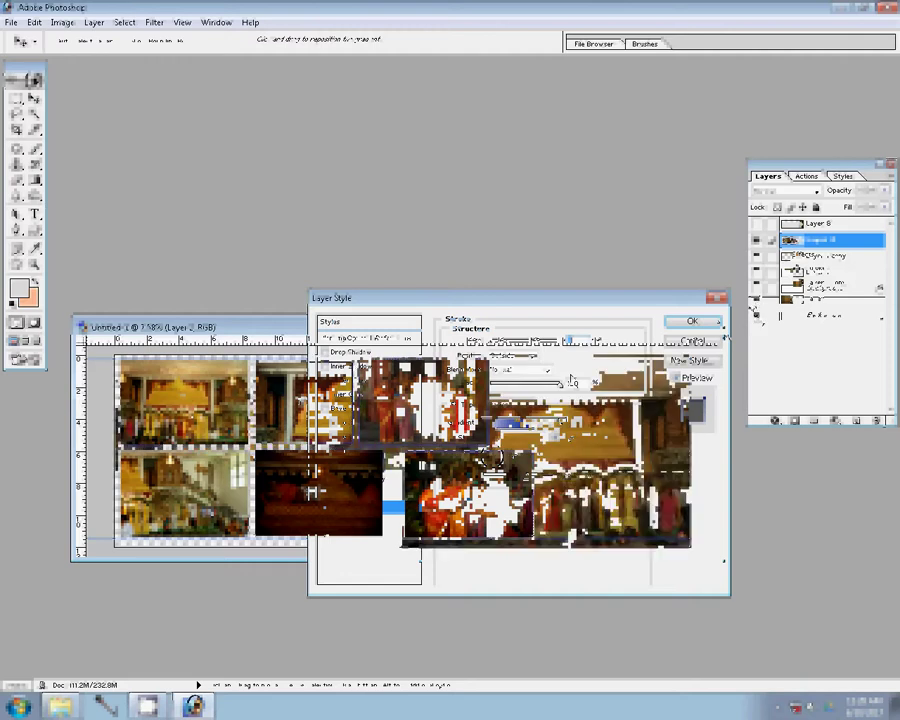
key("Return")
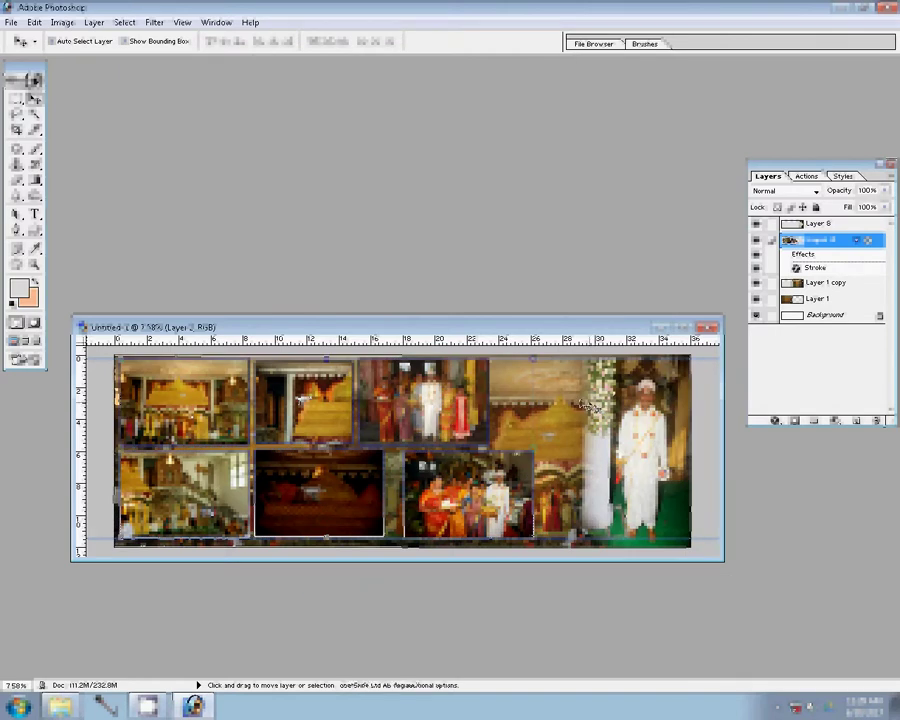
Save the collage as 150 in PSD format in the k 1 folder on the local disk
key("ctrl+s")
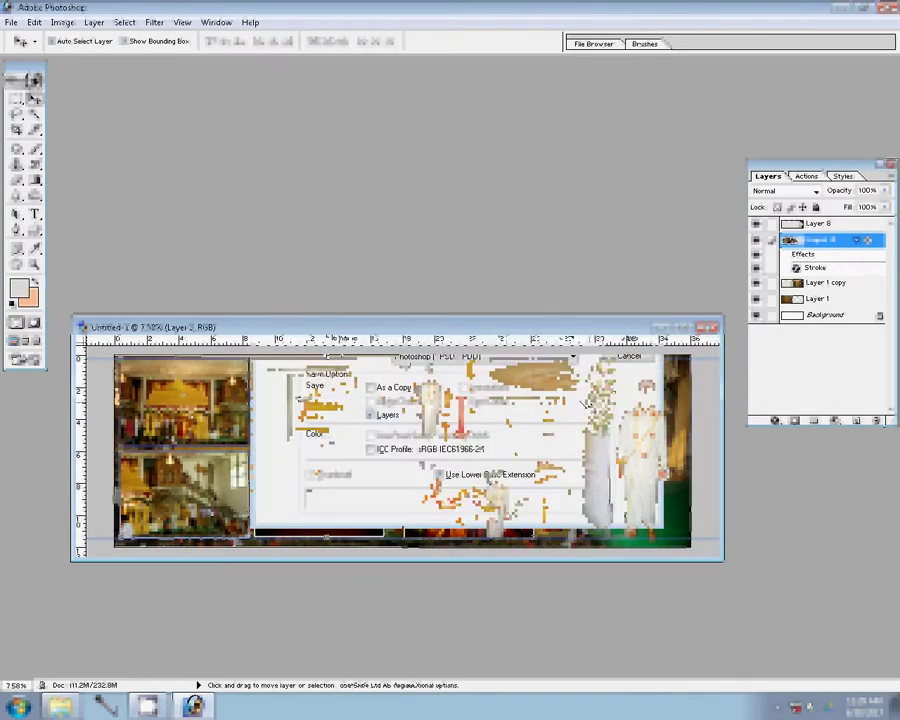
left_click(290, 272)
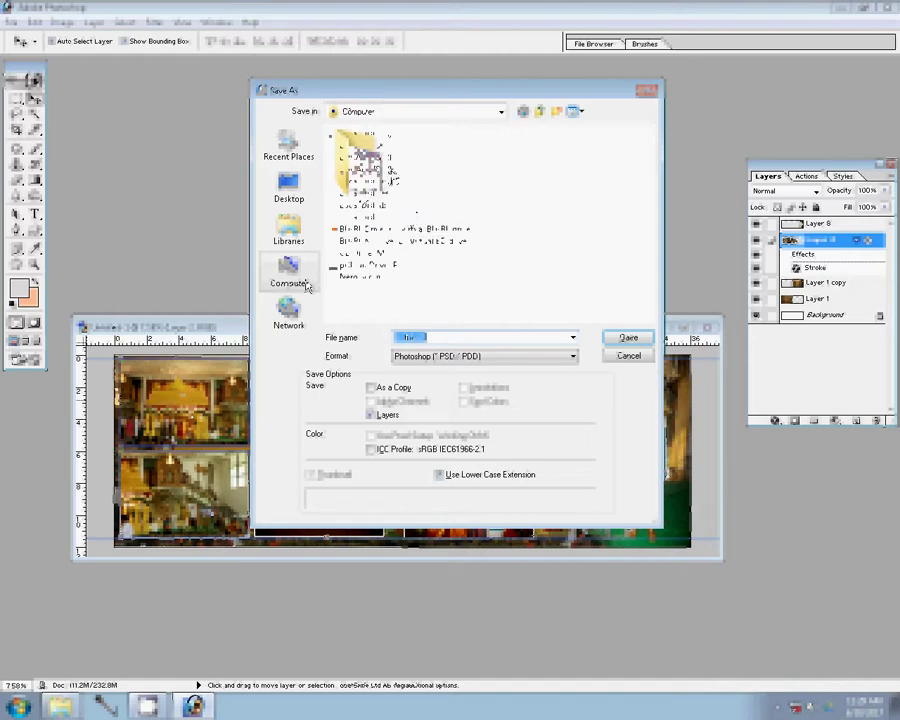
left_click(627, 339)
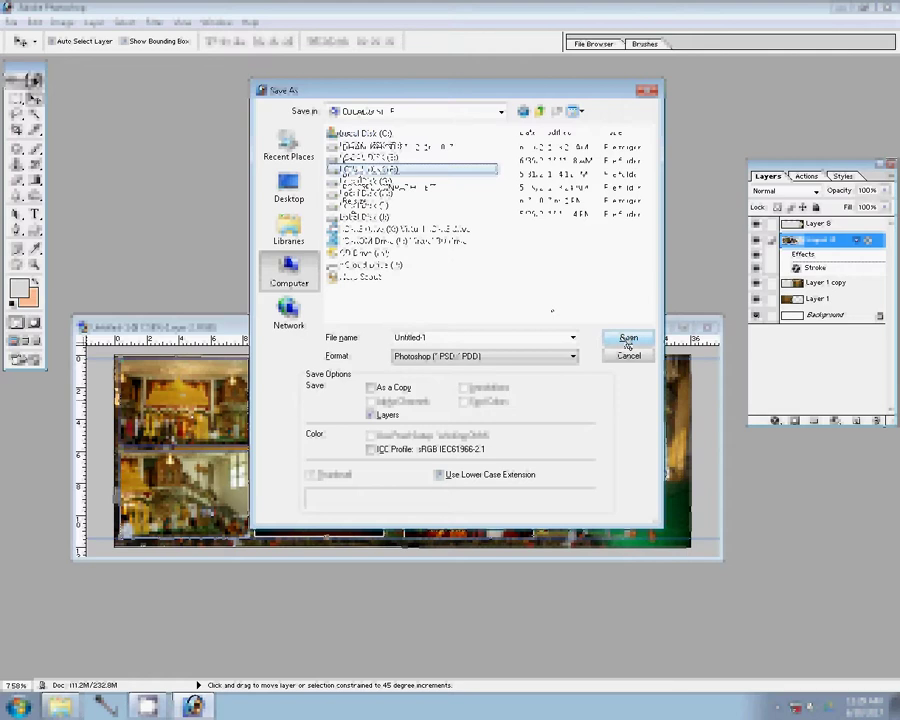
left_click(627, 341)
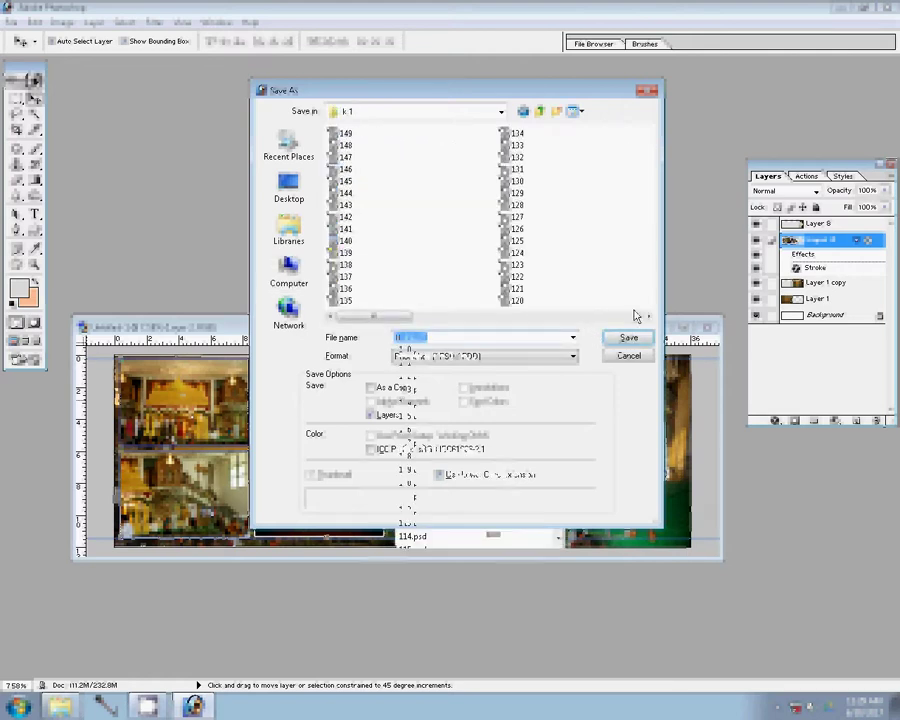
type("150")
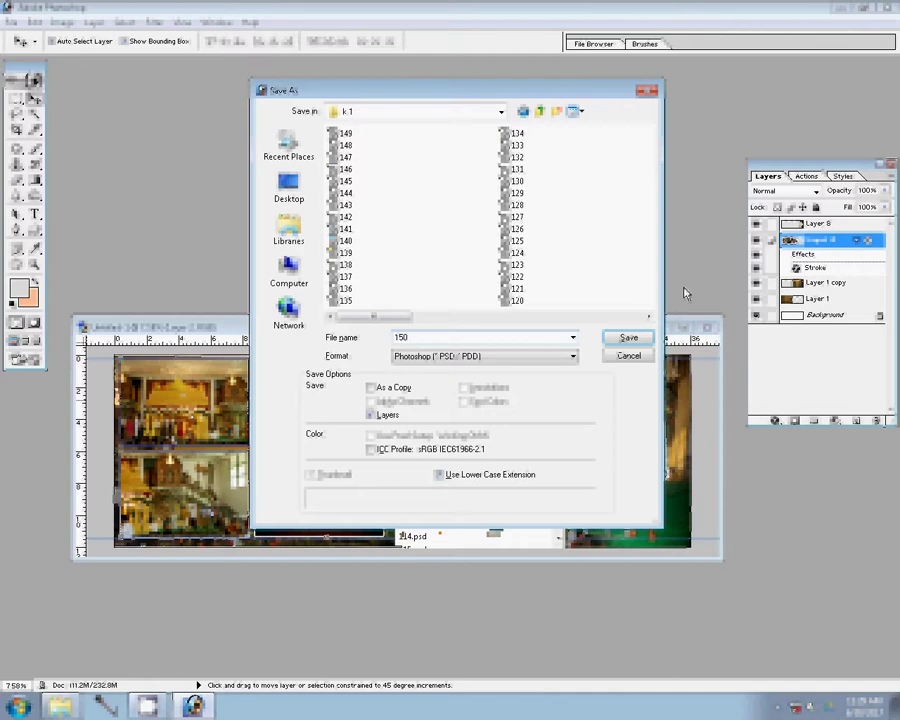
left_click(629, 339)
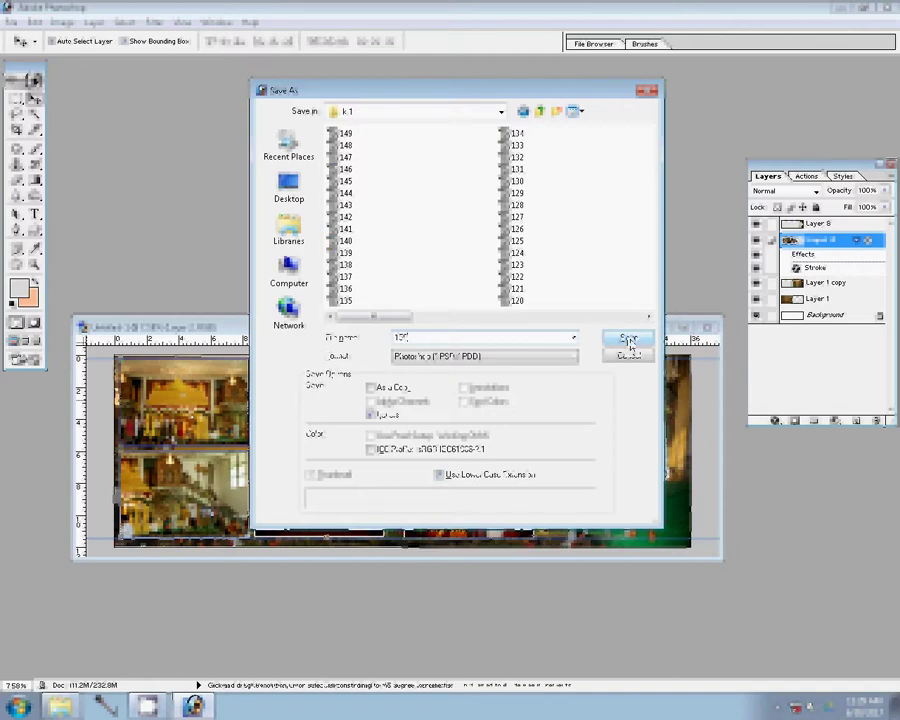